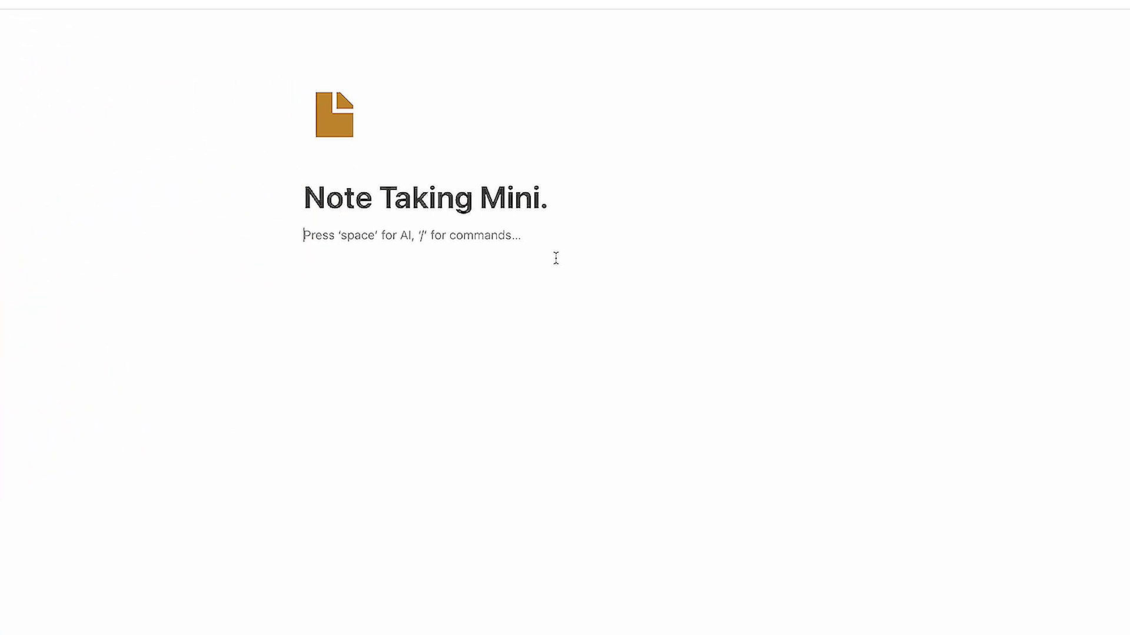
pyautogui.write('/data')
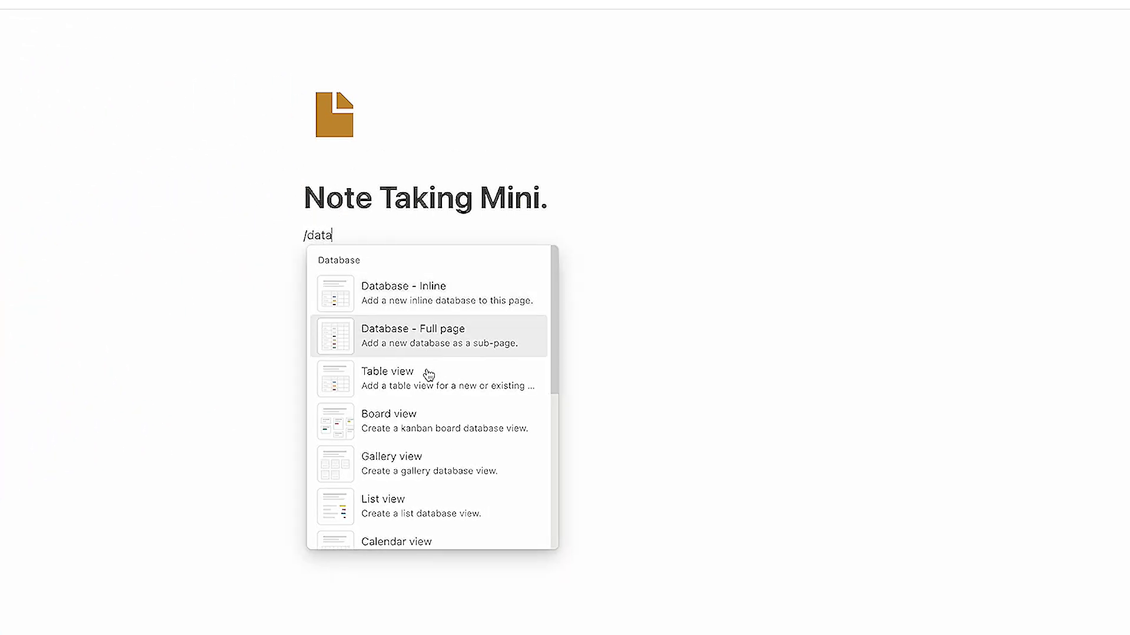
# Insert an inline table block as a new Notes database with Name and Tags columns
pyautogui.click(428, 374)
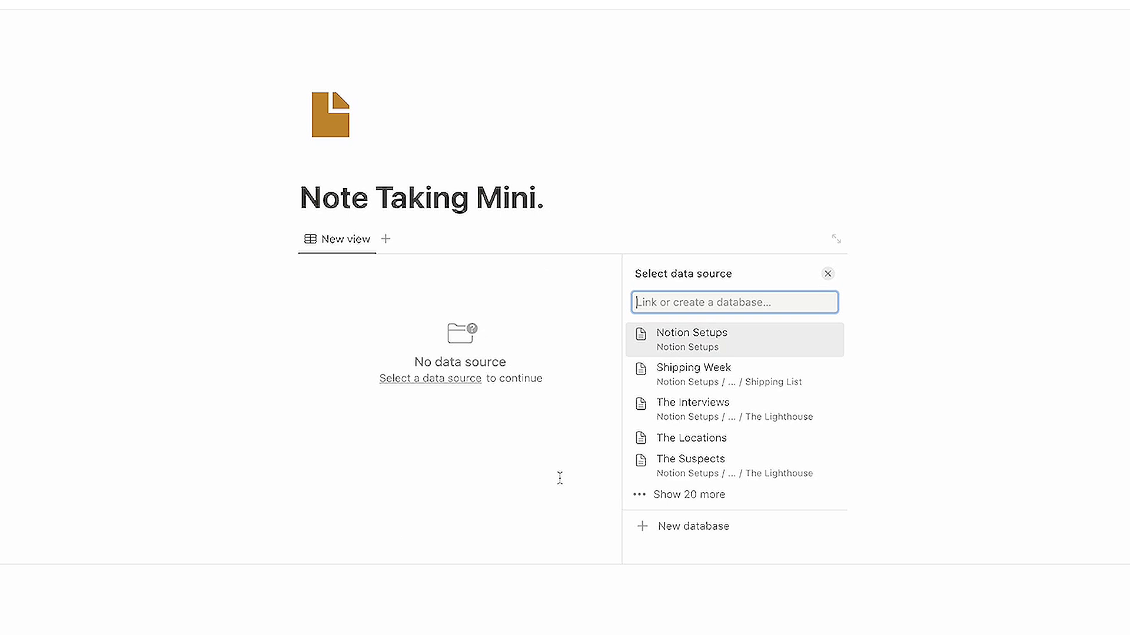
pyautogui.click(648, 536)
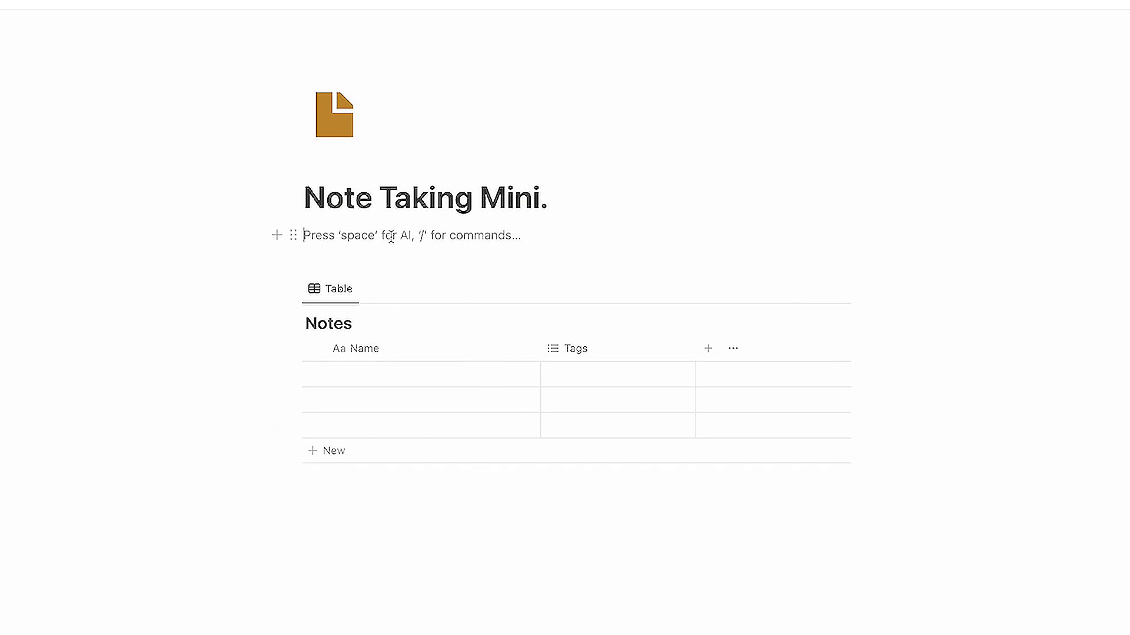
pyautogui.write('/butt')
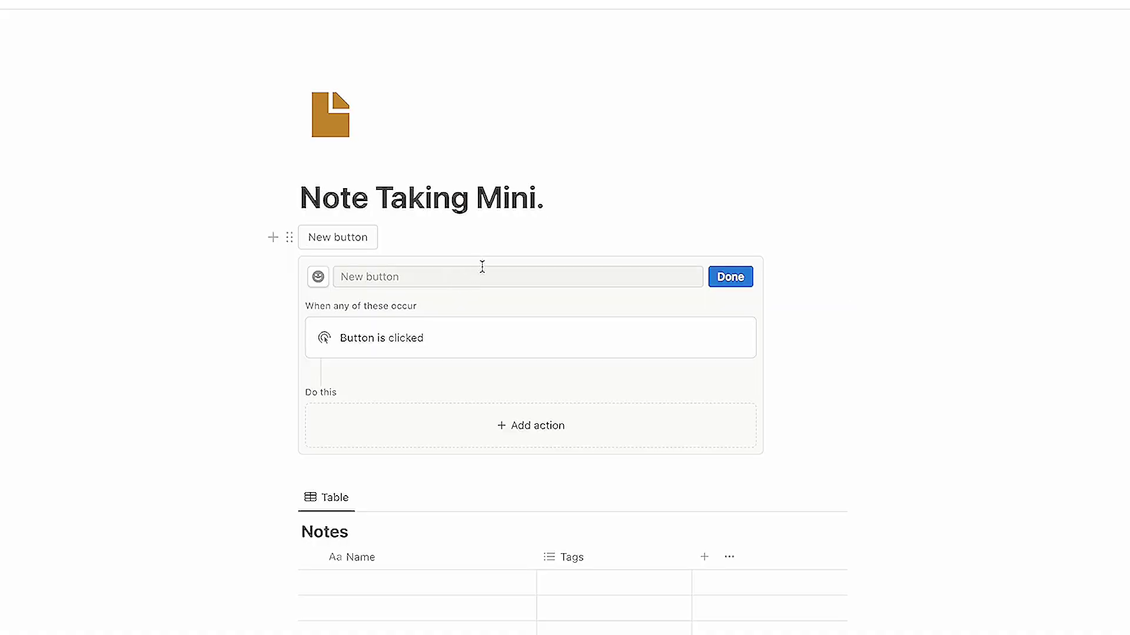
pyautogui.scroll(-1, 530, 270)
pyautogui.scroll(-1, 586, 257)
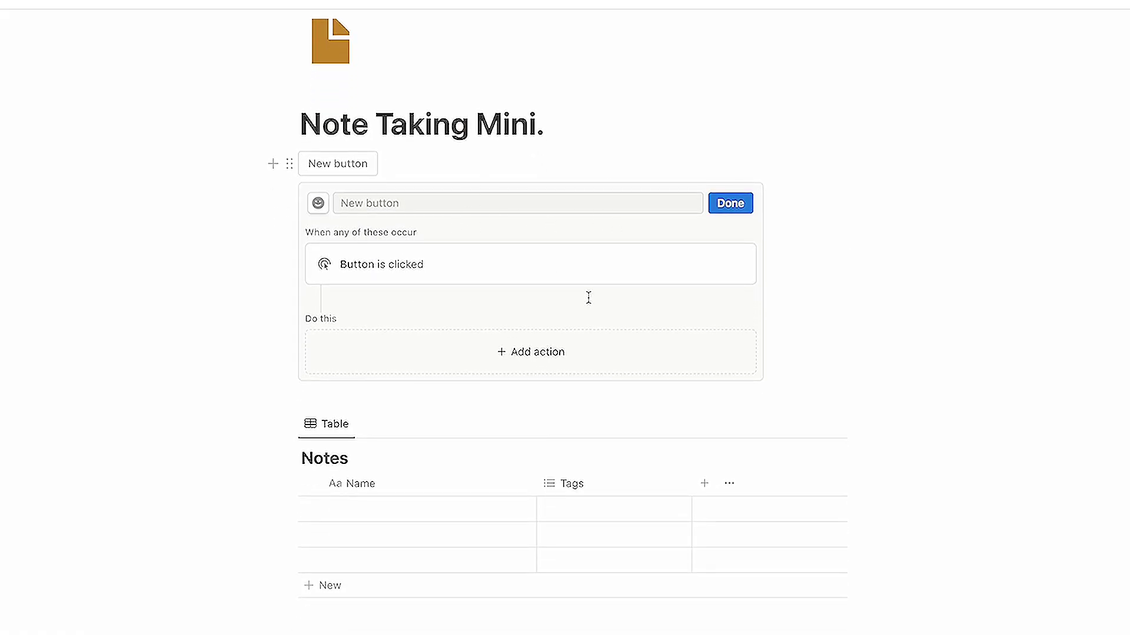
pyautogui.scroll(-1, 477, 209)
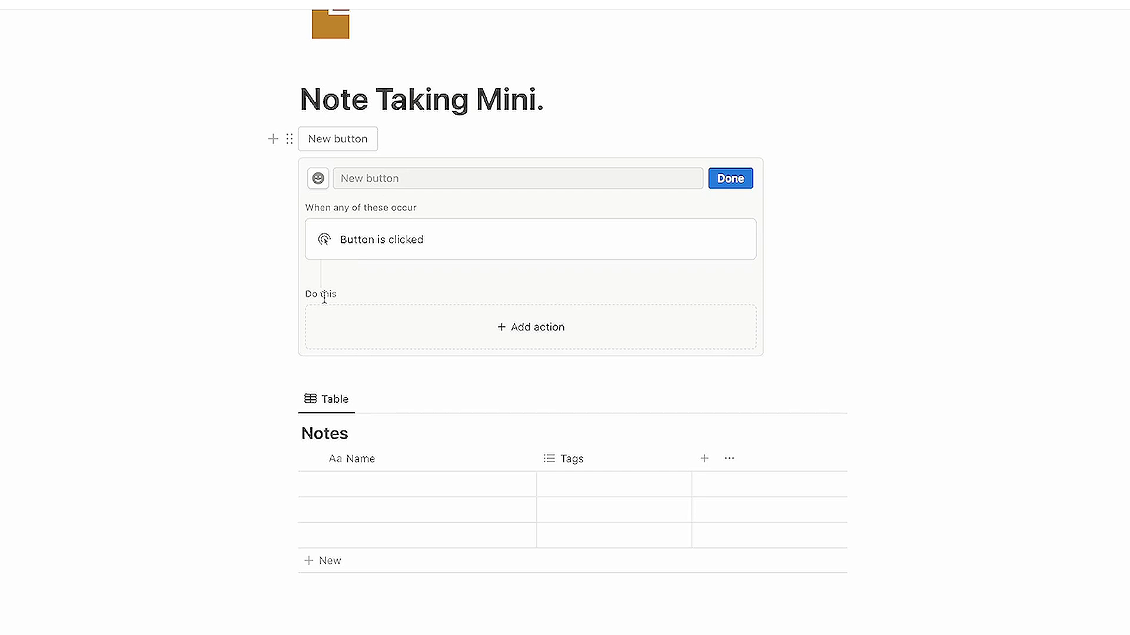
# Insert a Button block above the Notes table and show its available actions
pyautogui.click(606, 346)
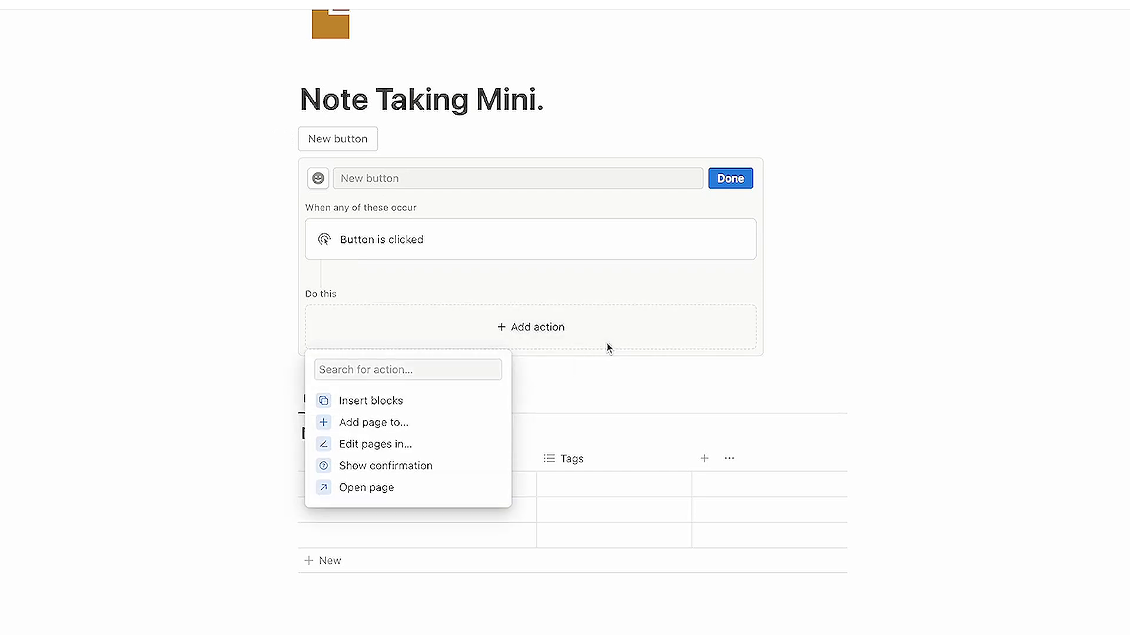
# Set the button's action to 'Add page to' with Notes as the target database
pyautogui.click(436, 426)
pyautogui.scroll(-1, 445, 448)
pyautogui.moveTo(414, 447)
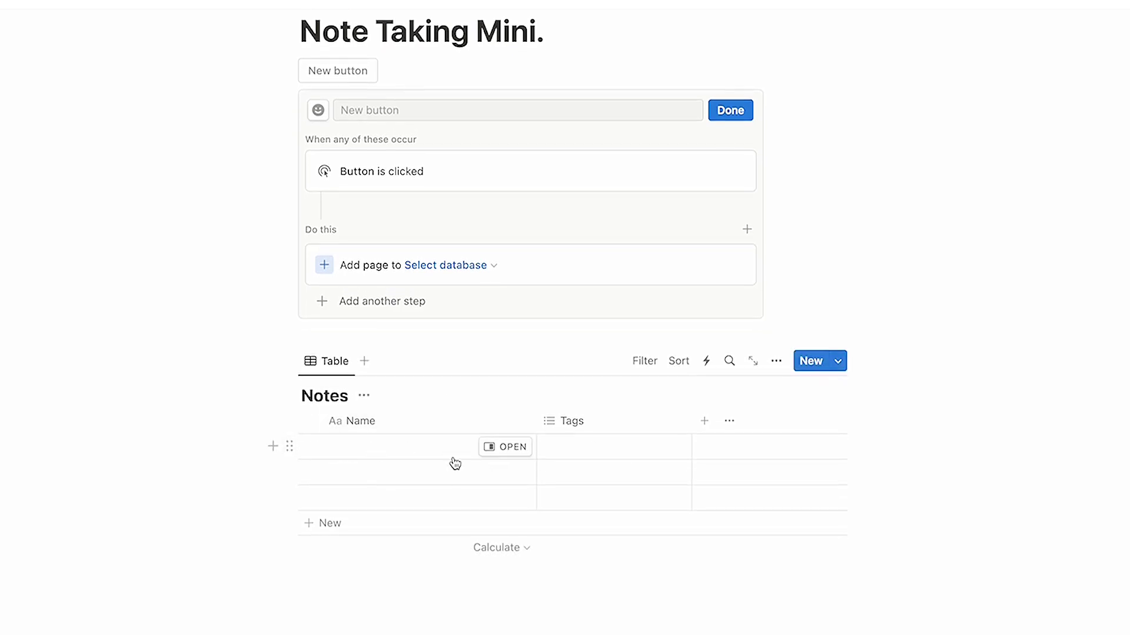
pyautogui.click(322, 527)
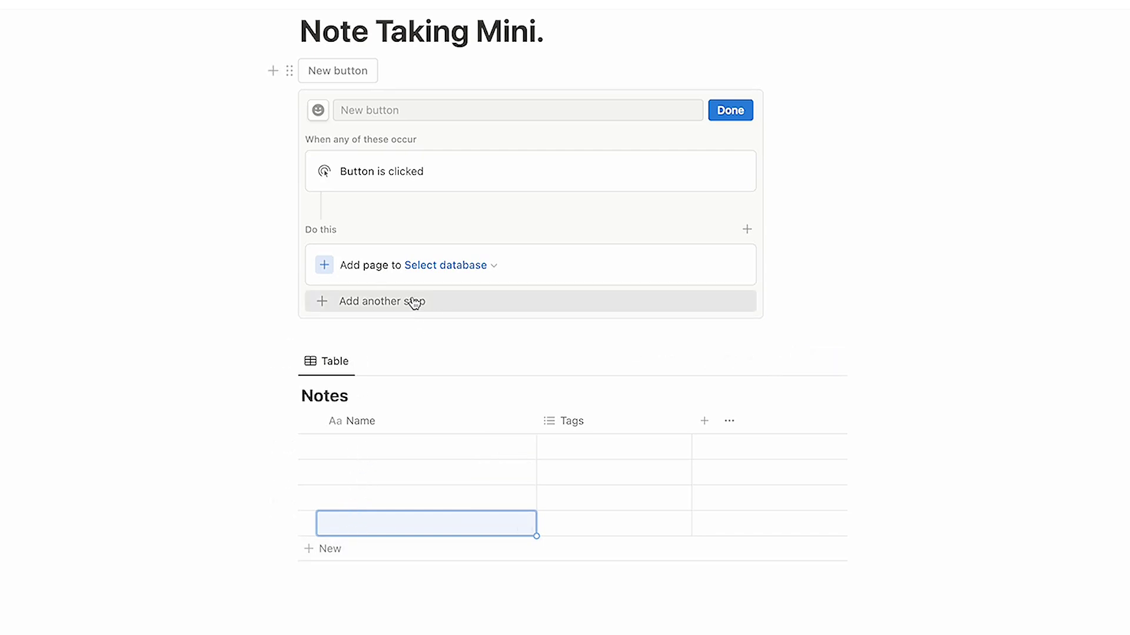
pyautogui.click(437, 267)
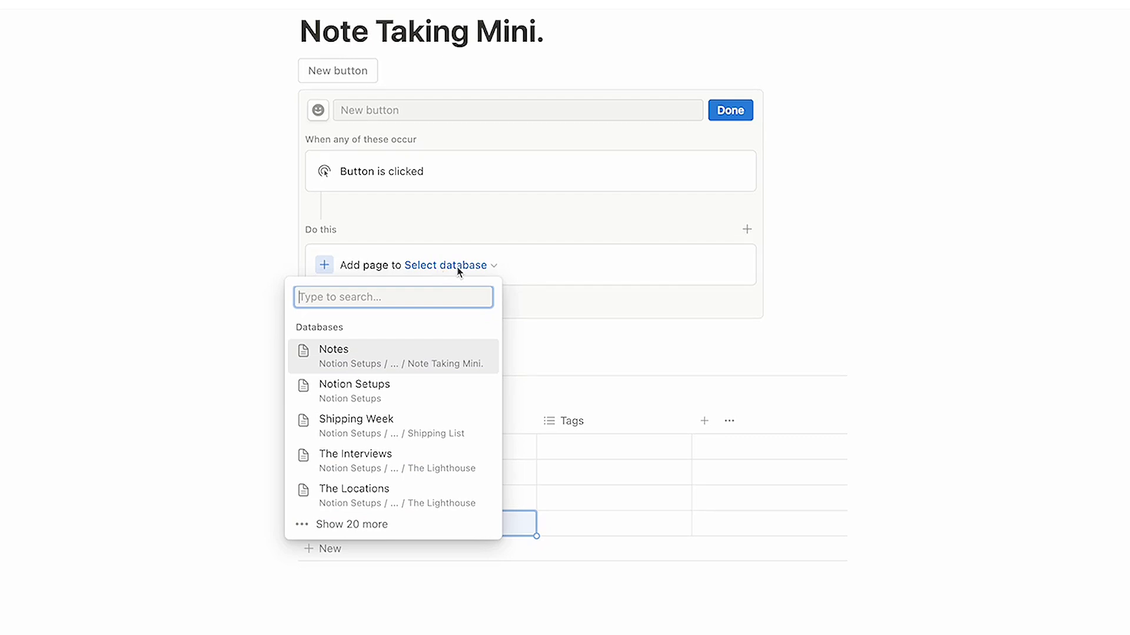
pyautogui.click(617, 332)
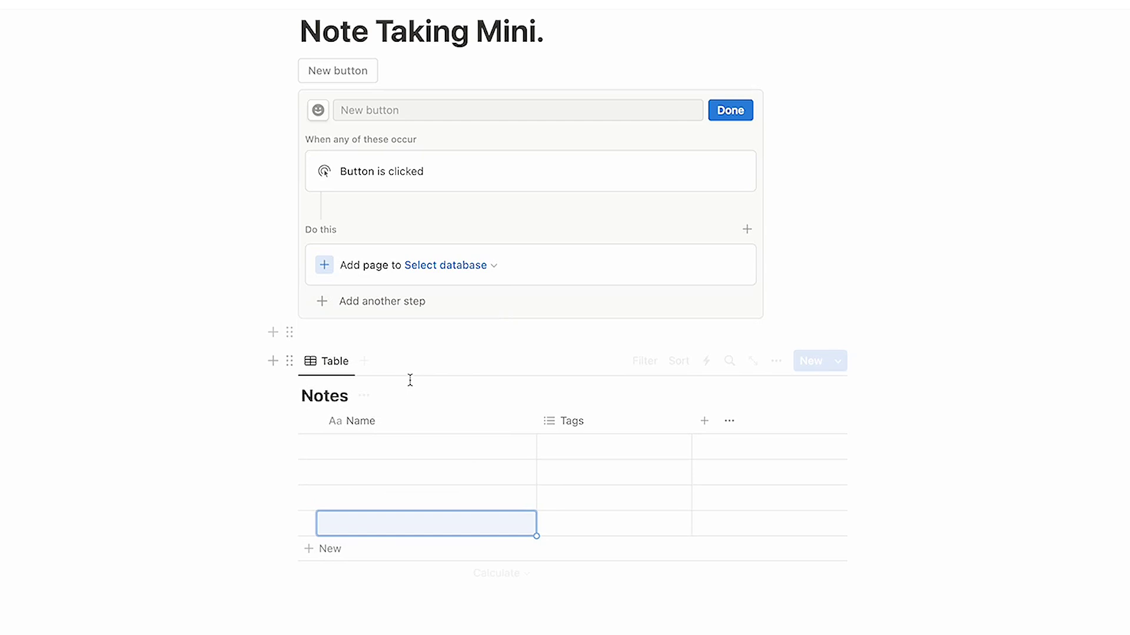
pyautogui.click(419, 275)
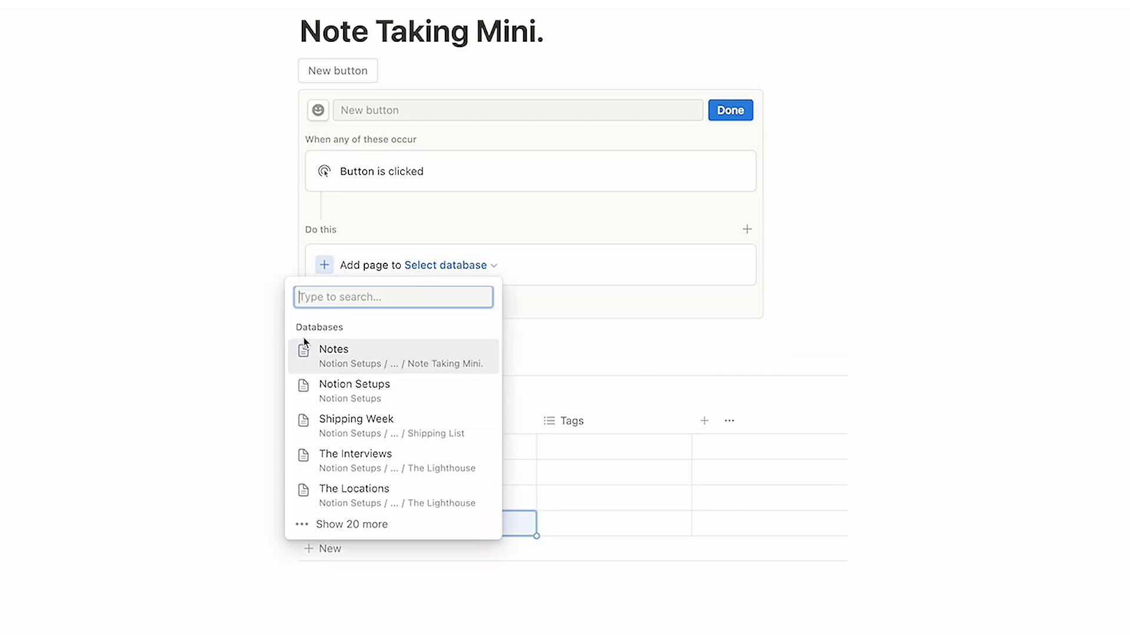
pyautogui.click(400, 362)
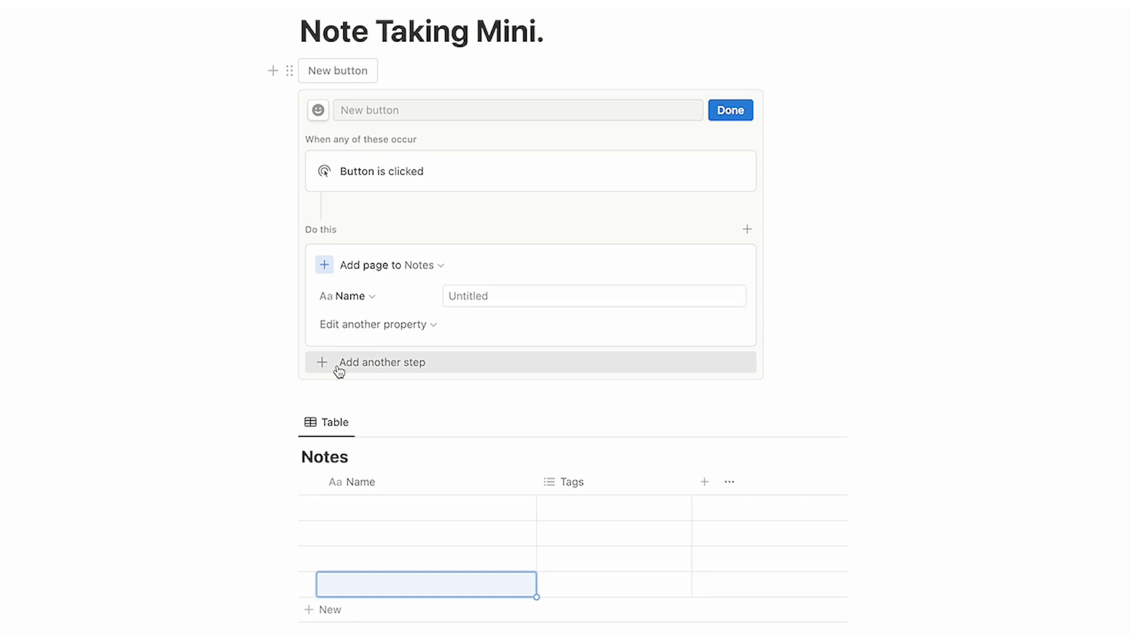
# Add an Open page step targeting 'New page added', opening in Center peek
pyautogui.click(338, 365)
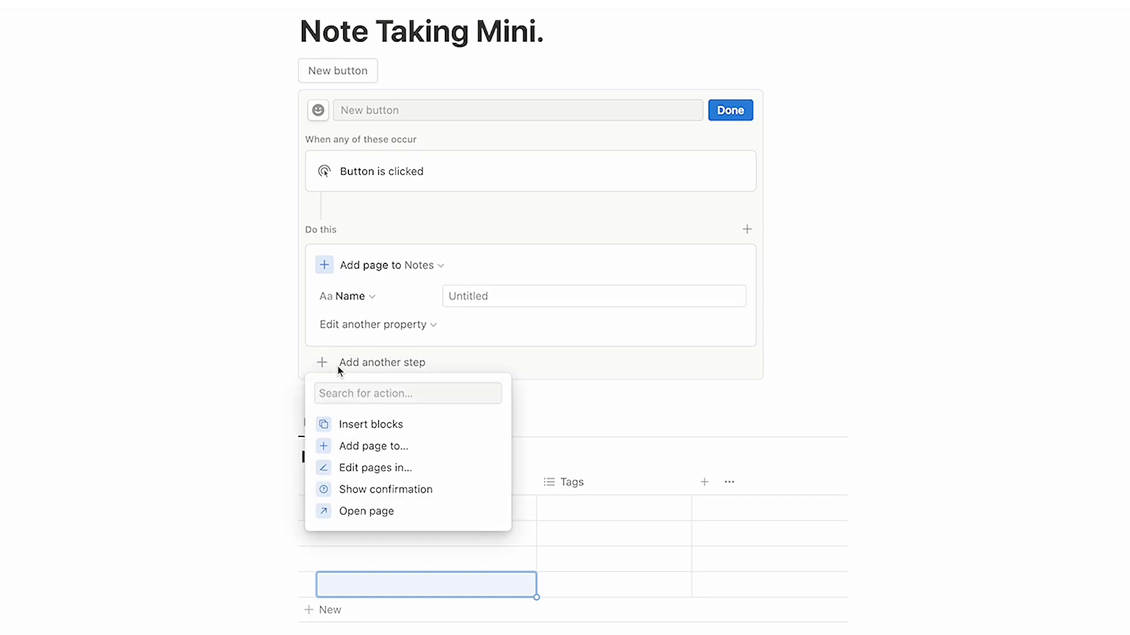
pyautogui.click(393, 512)
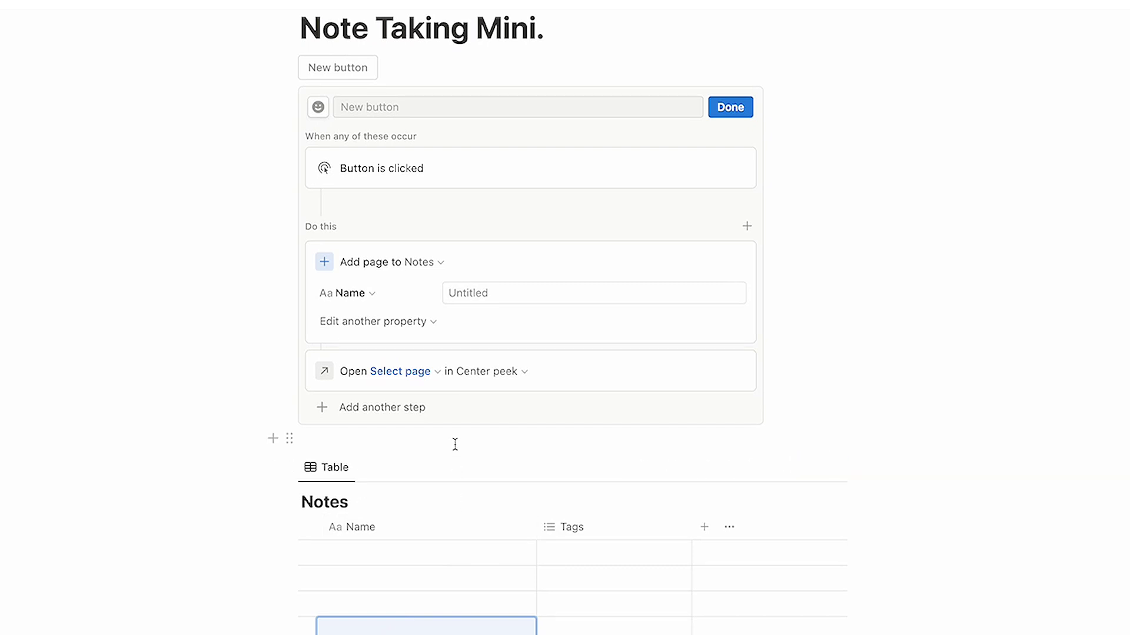
pyautogui.click(408, 379)
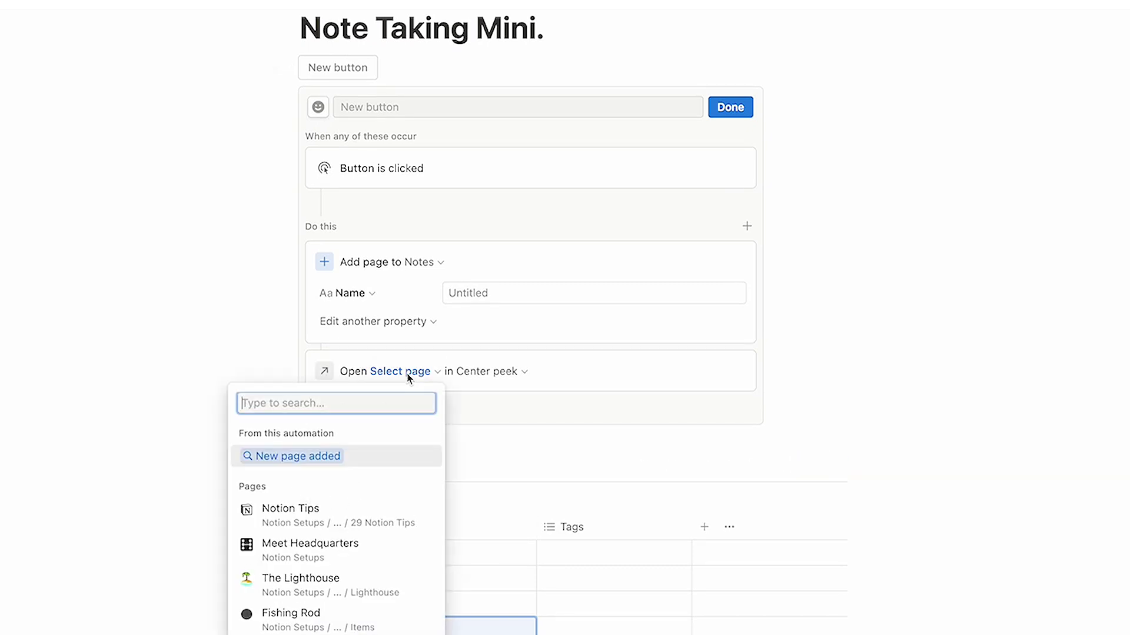
pyautogui.click(350, 459)
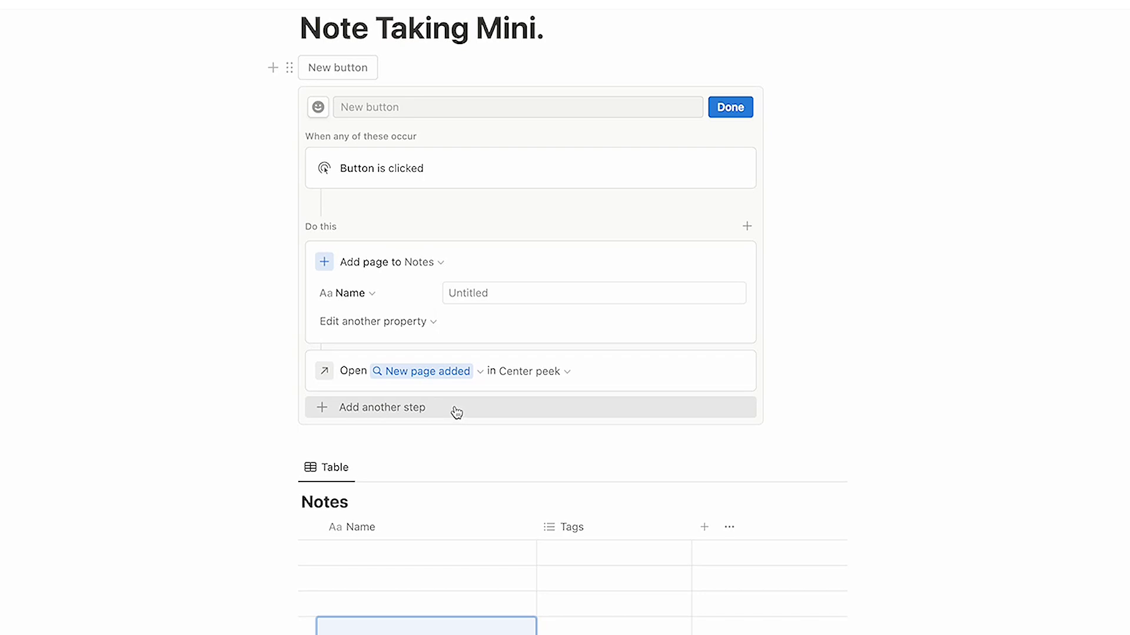
pyautogui.moveTo(494, 382)
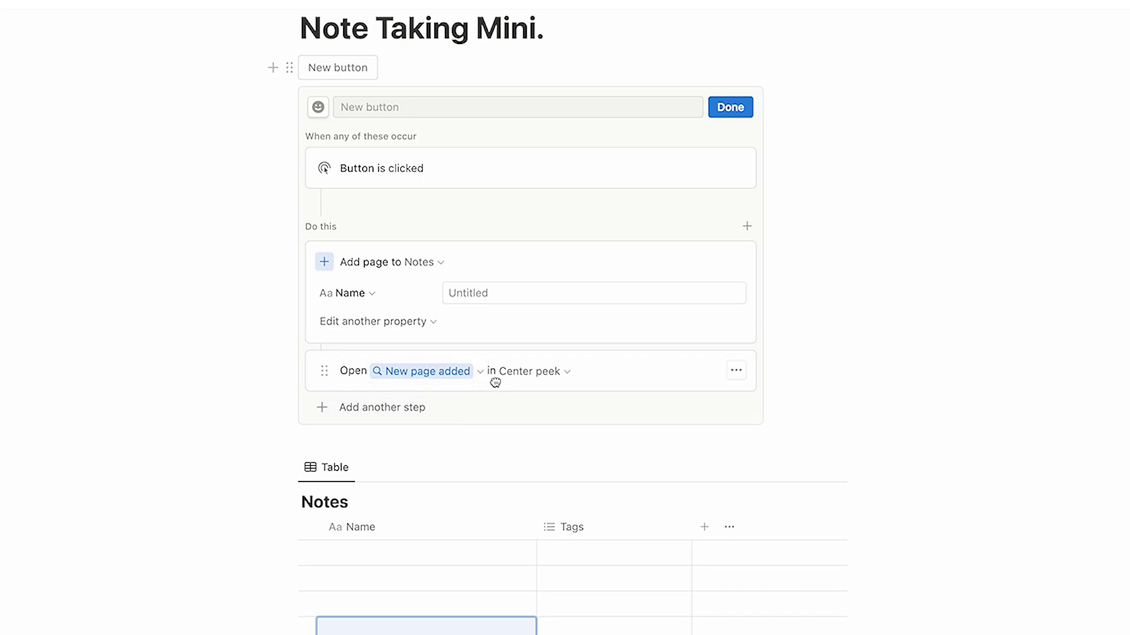
pyautogui.click(535, 378)
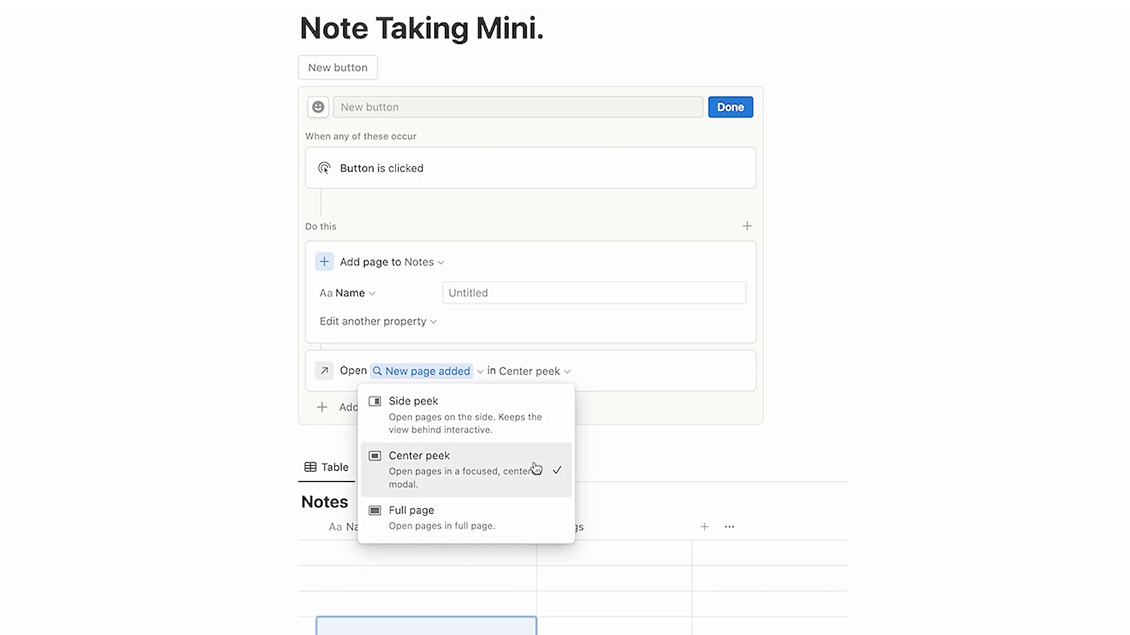
pyautogui.click(714, 415)
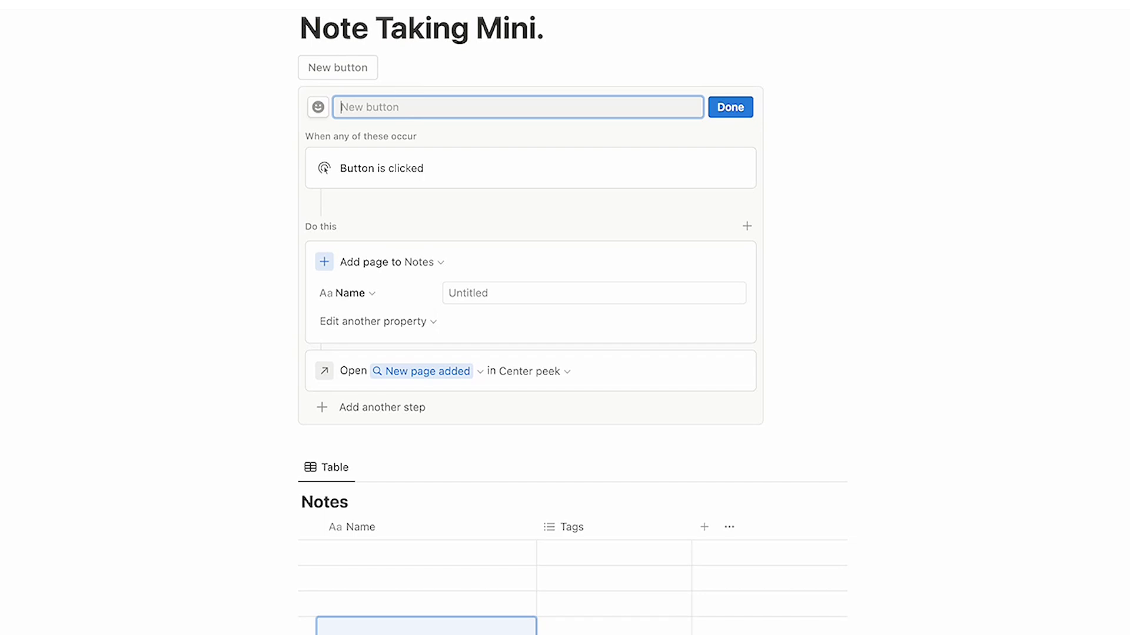
pyautogui.write('New Note')
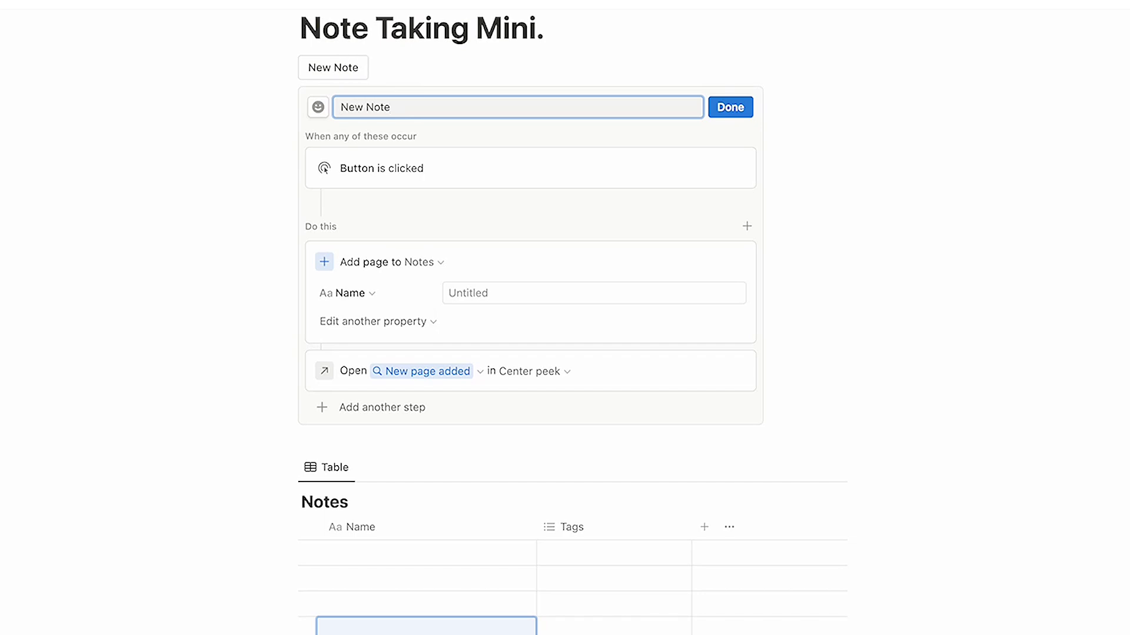
# Name the button New Note with a paper icon, then test it by creating 'random note'
pyautogui.click(318, 108)
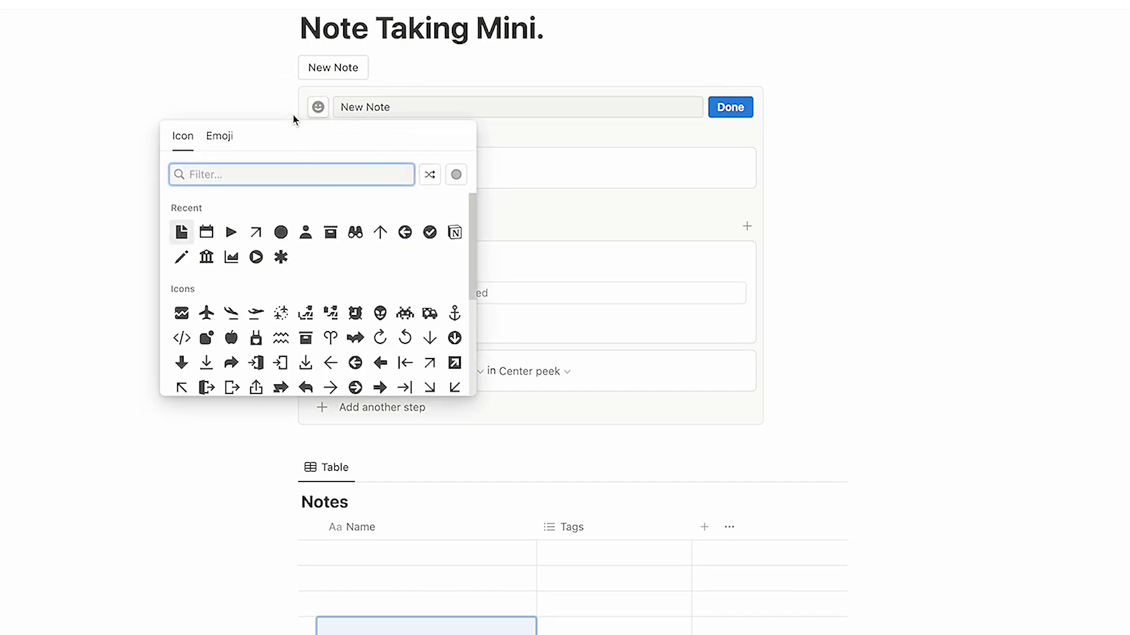
pyautogui.write('paper')
pyautogui.click(255, 210)
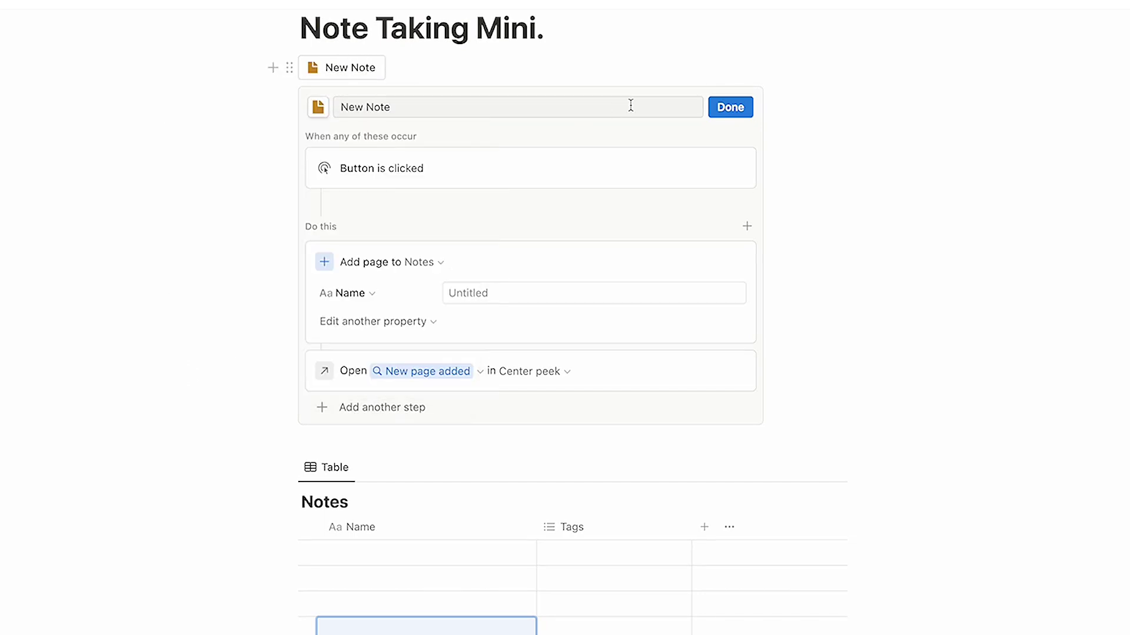
pyautogui.click(730, 106)
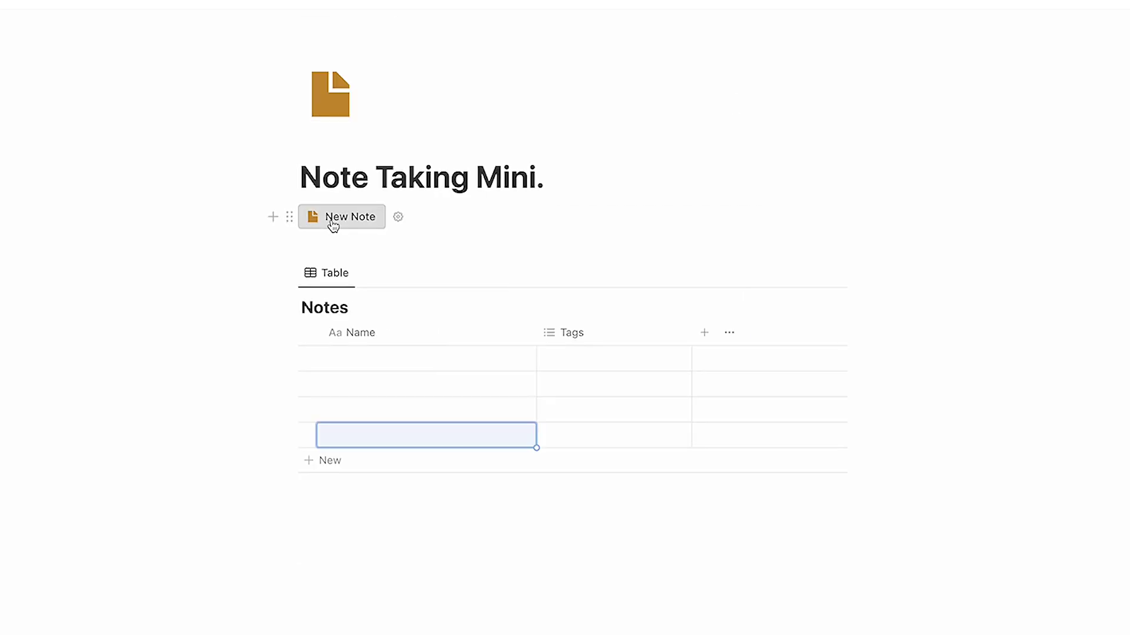
pyautogui.click(335, 222)
pyautogui.write('rand')
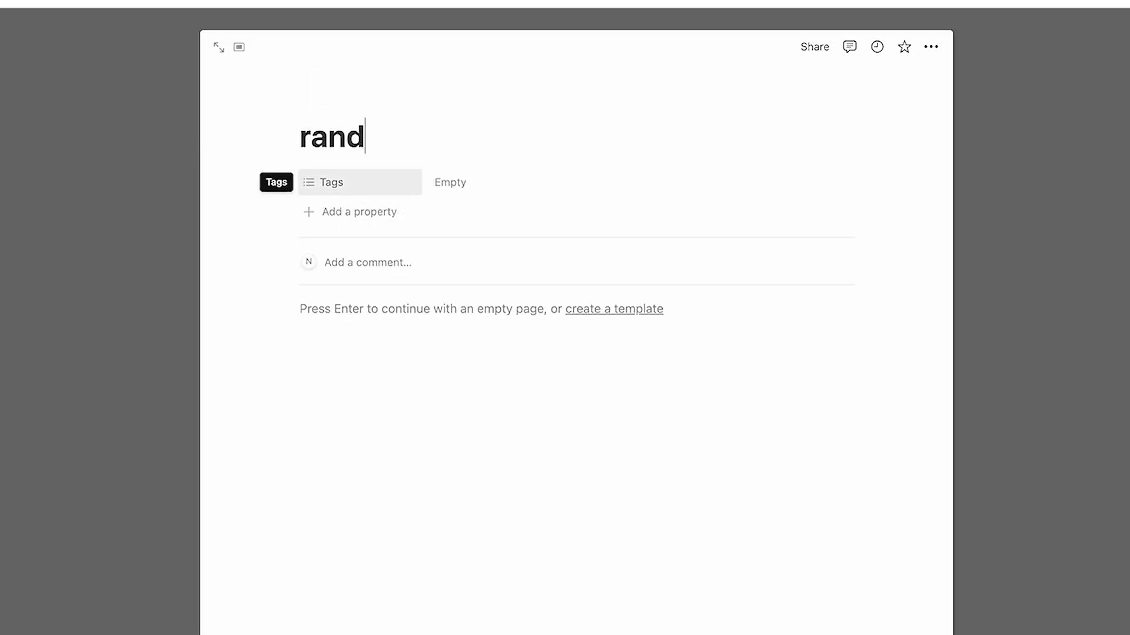
pyautogui.write('om note')
pyautogui.press('Escape')
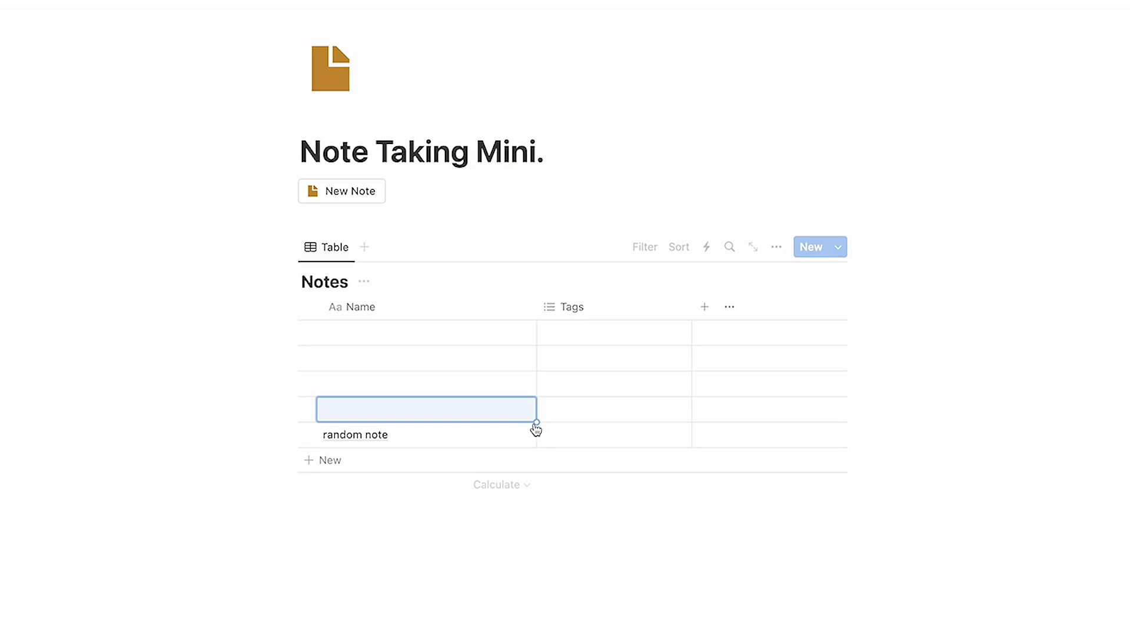
pyautogui.moveTo(397, 410)
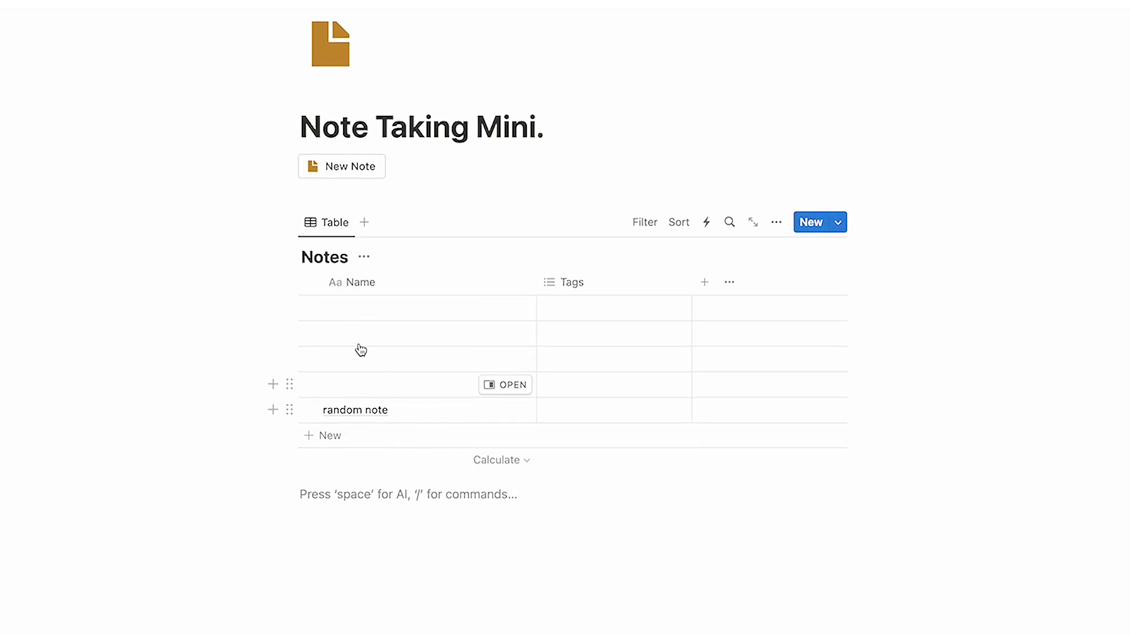
# Delete the empty rows and 'random note', leaving the Notes table with no rows
pyautogui.click(290, 307)
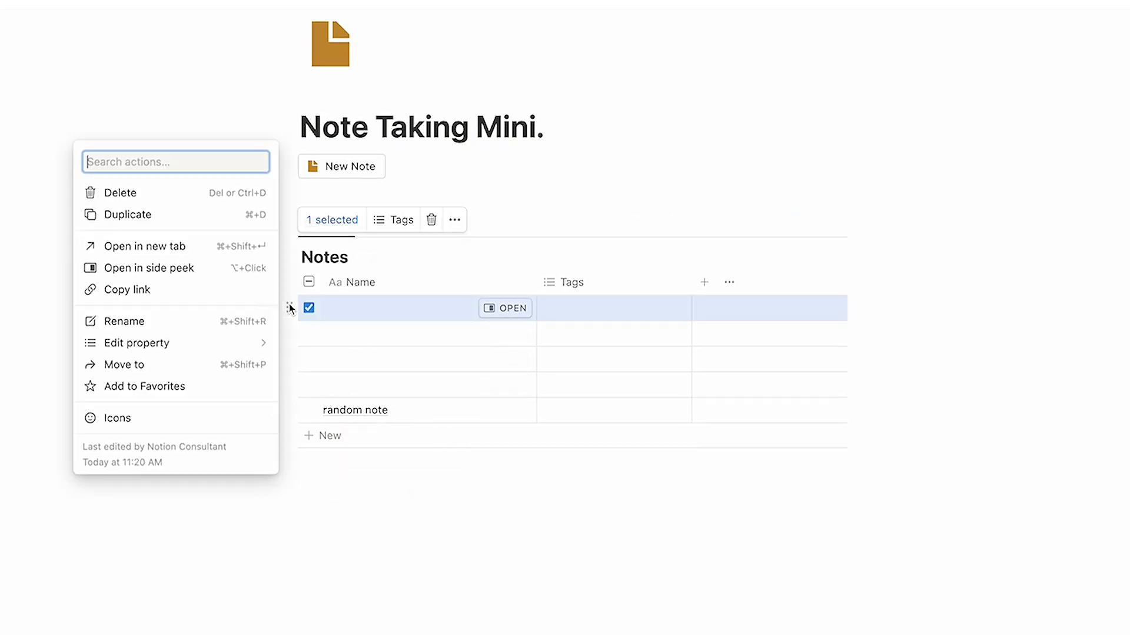
pyautogui.click(201, 194)
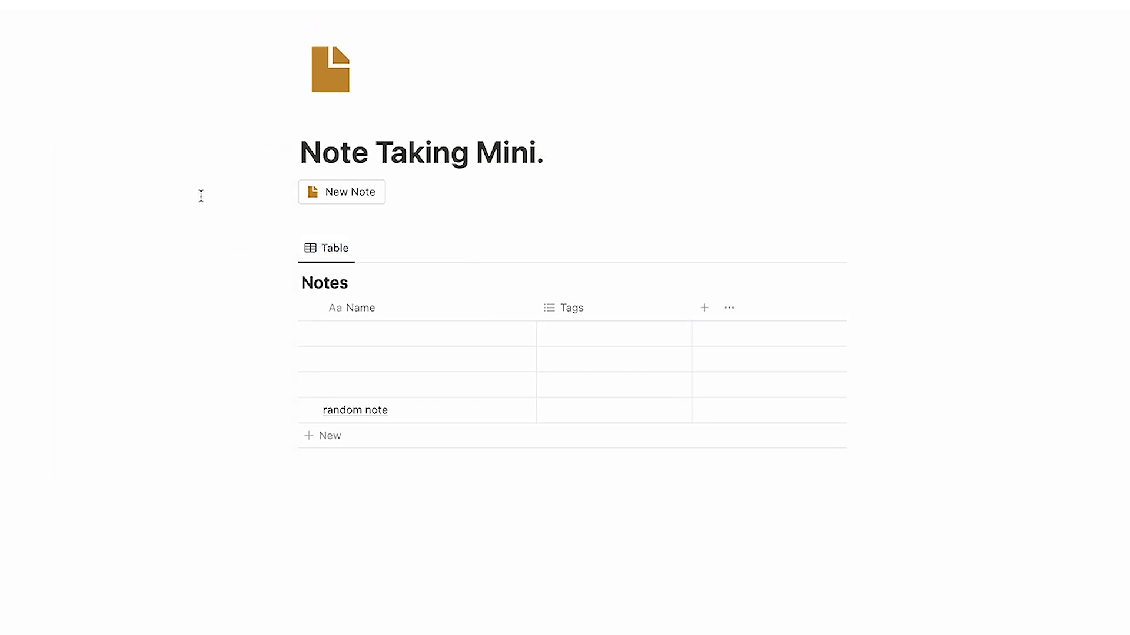
pyautogui.moveTo(574, 370)
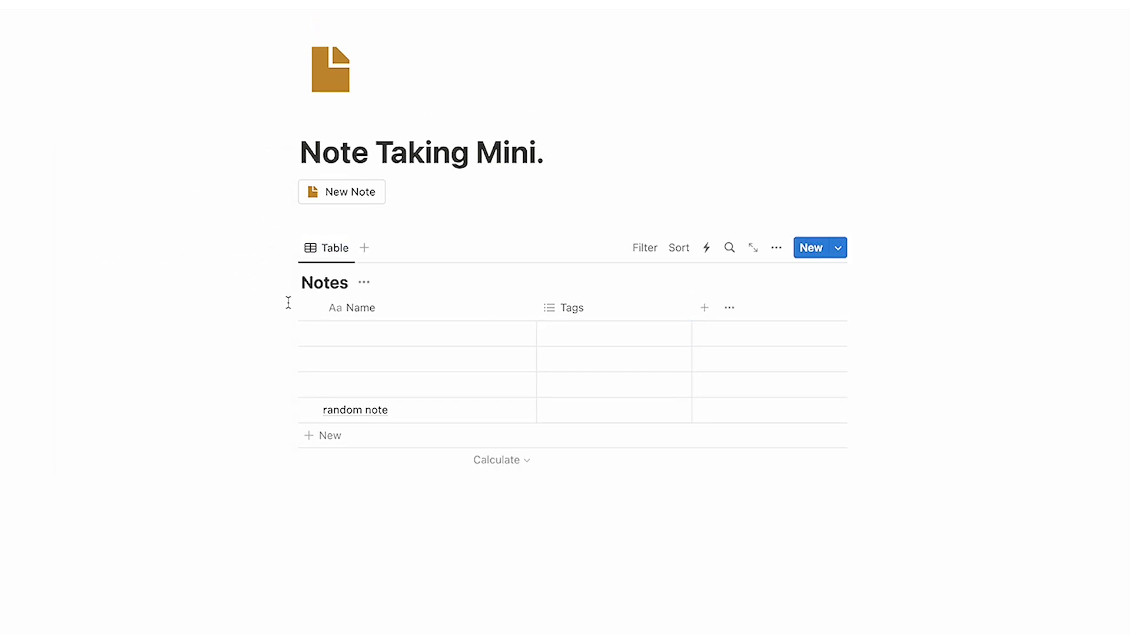
pyautogui.moveTo(416, 334)
pyautogui.click(309, 333)
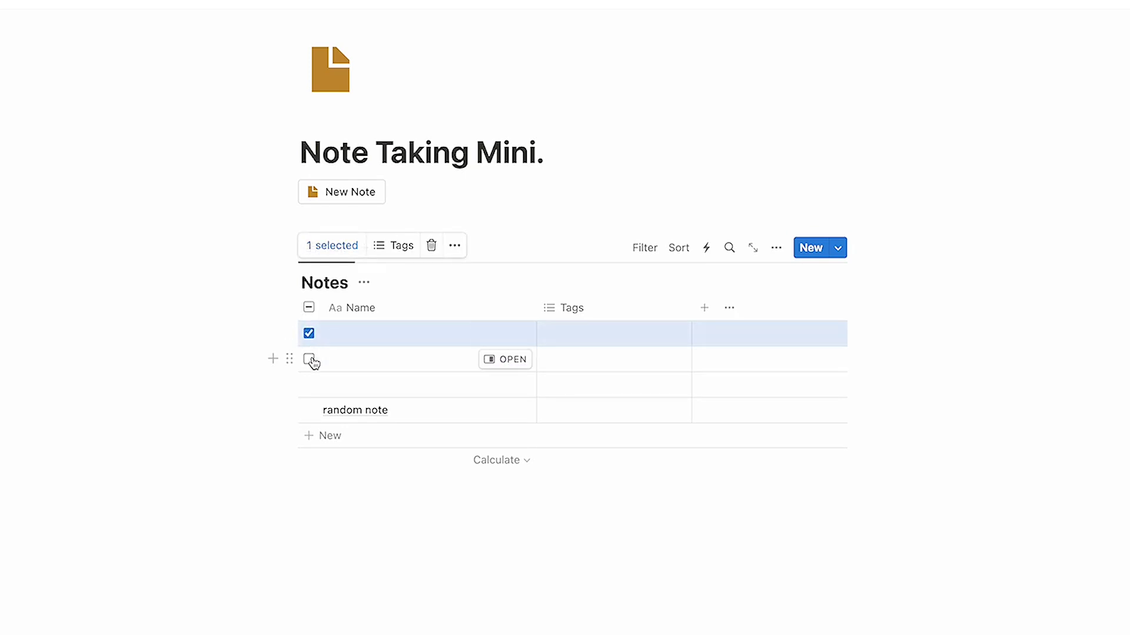
pyautogui.click(309, 359)
pyautogui.click(309, 385)
pyautogui.click(309, 410)
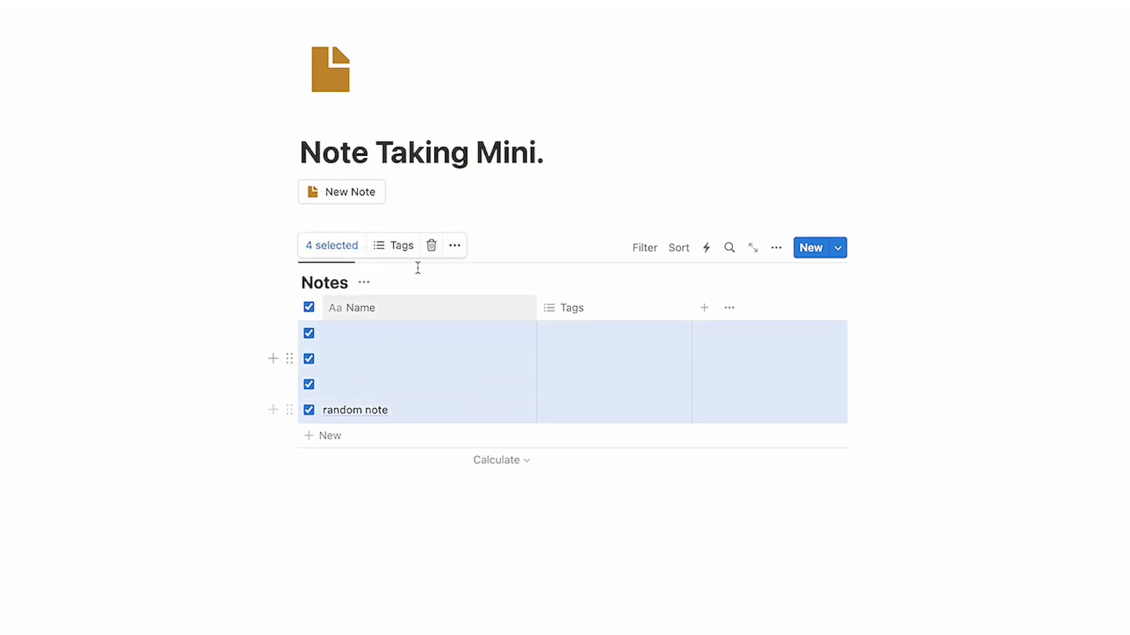
pyautogui.click(431, 247)
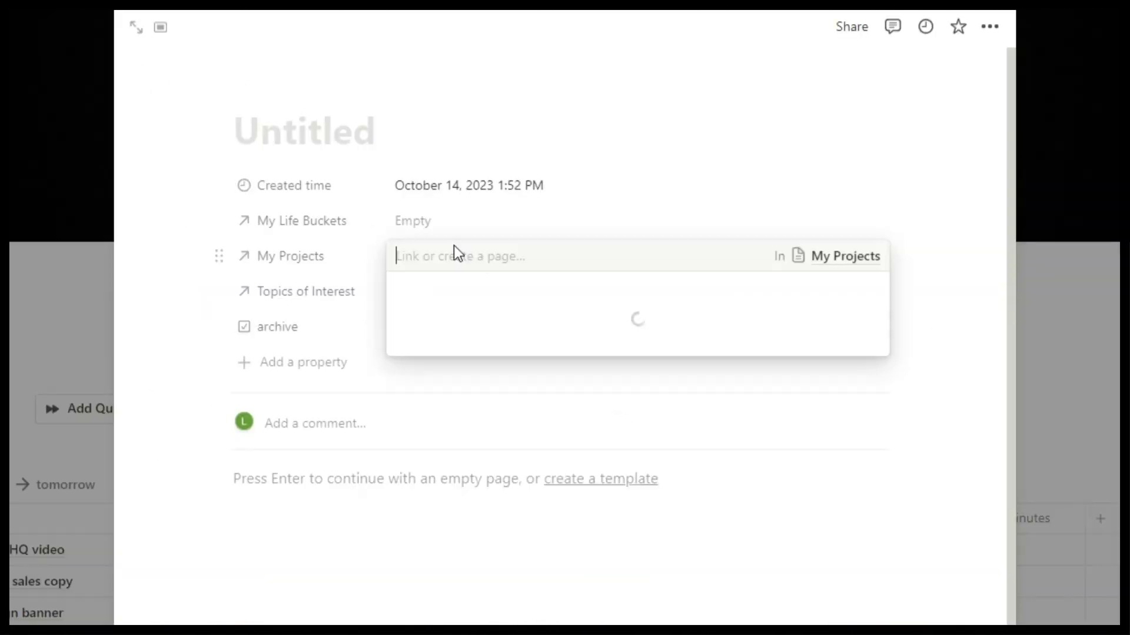
pyautogui.click(469, 349)
pyautogui.click(341, 134)
pyautogui.write('paint the wall')
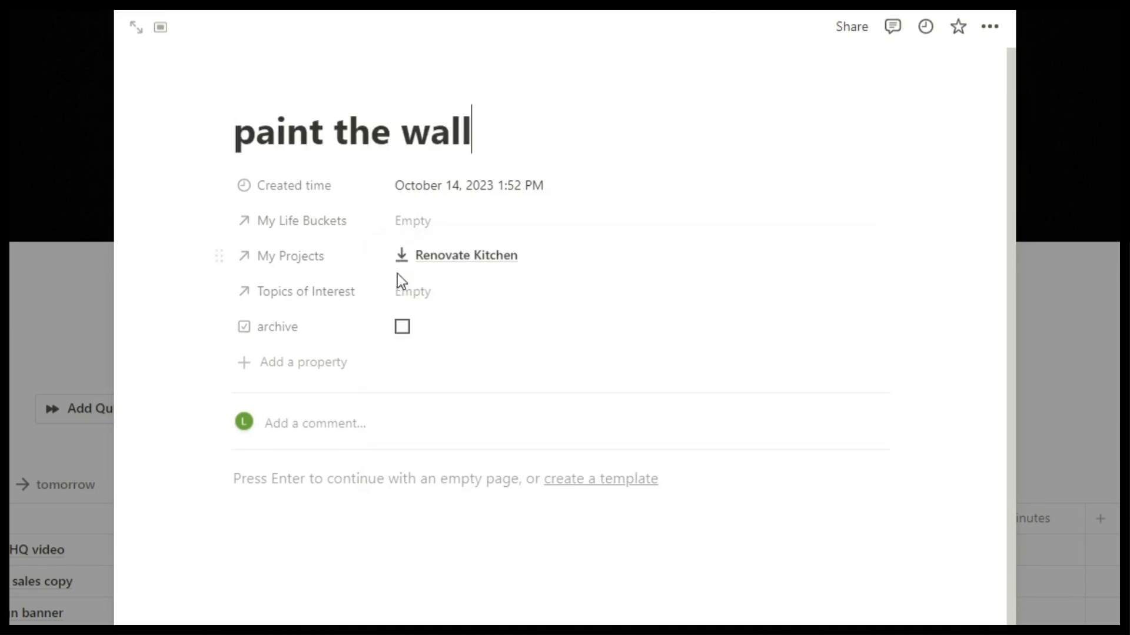
pyautogui.click(477, 294)
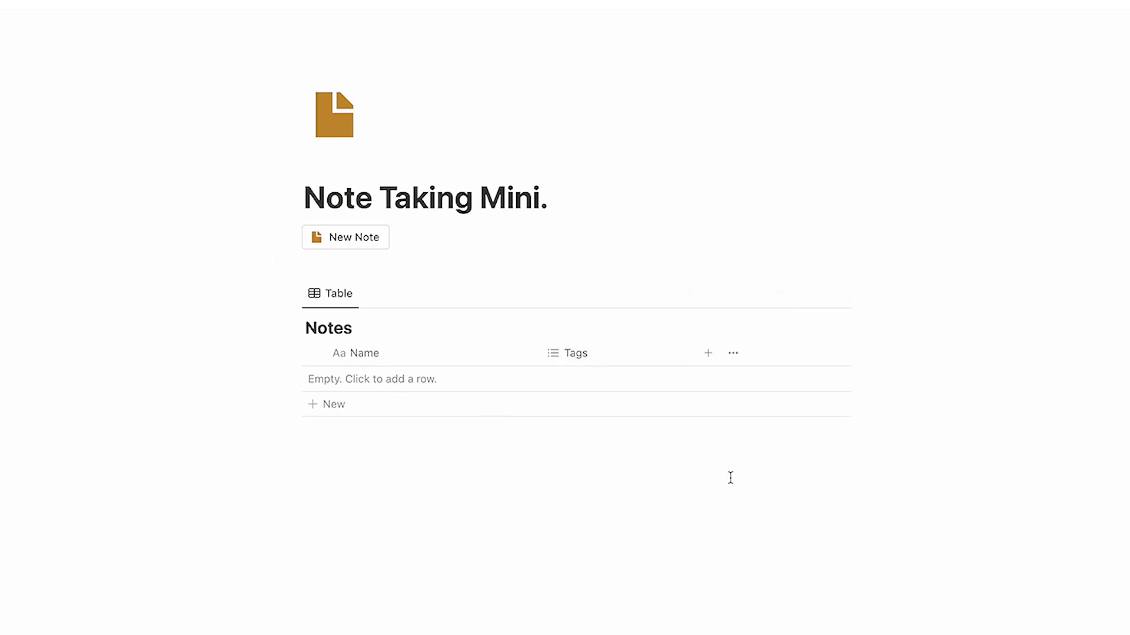
# Delete the Tags column and add a new Multi-select property column for Type
pyautogui.click(629, 362)
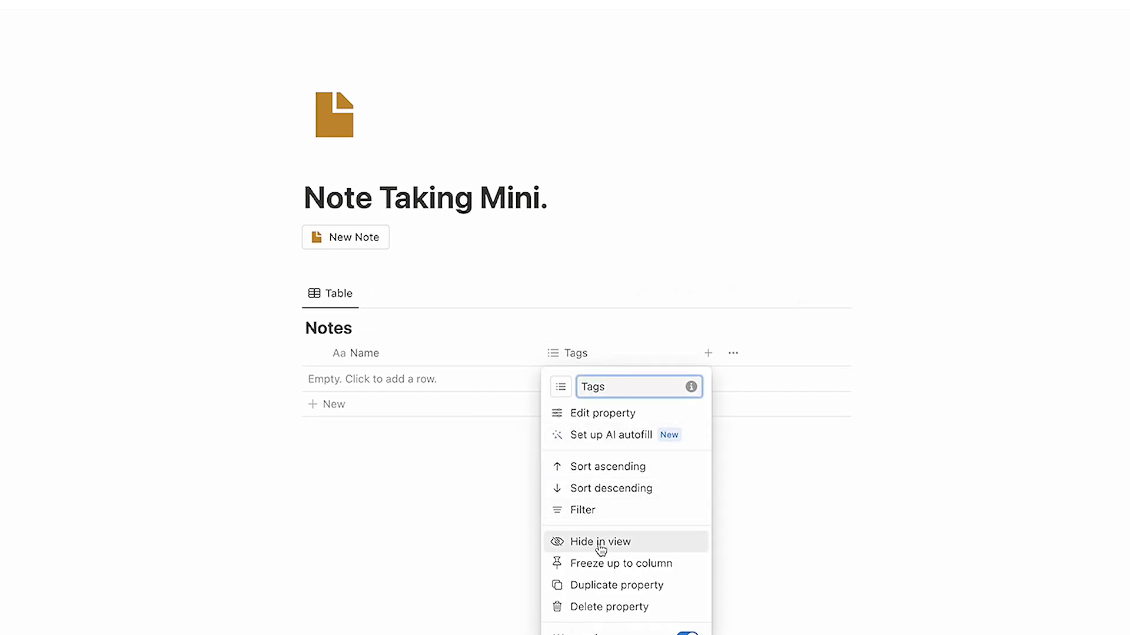
pyautogui.click(601, 606)
pyautogui.click(618, 353)
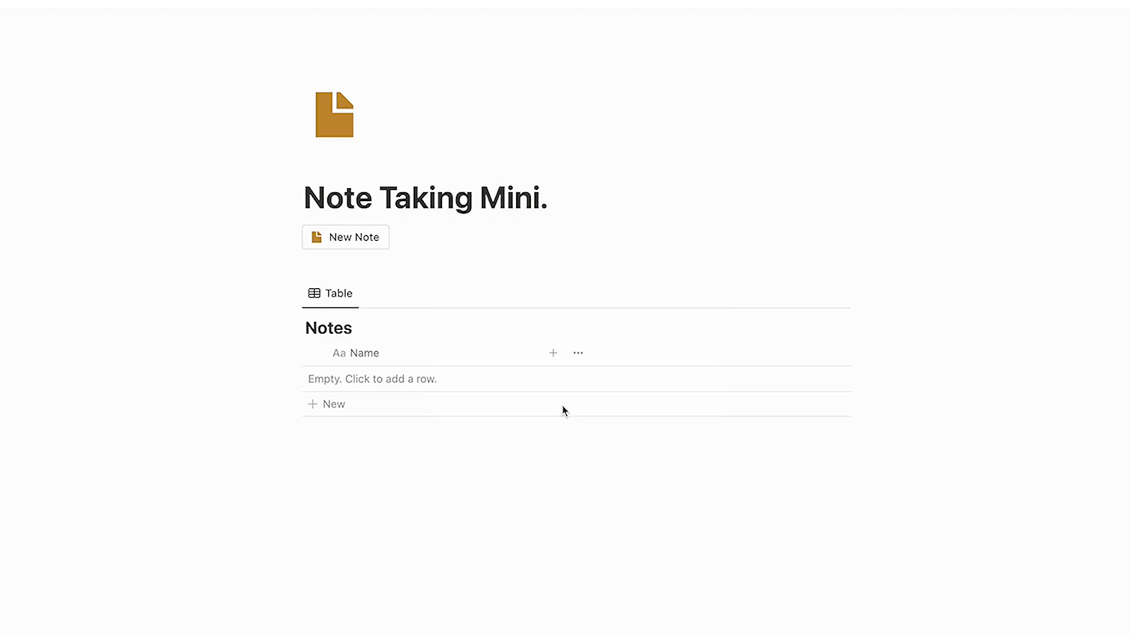
pyautogui.moveTo(459, 380)
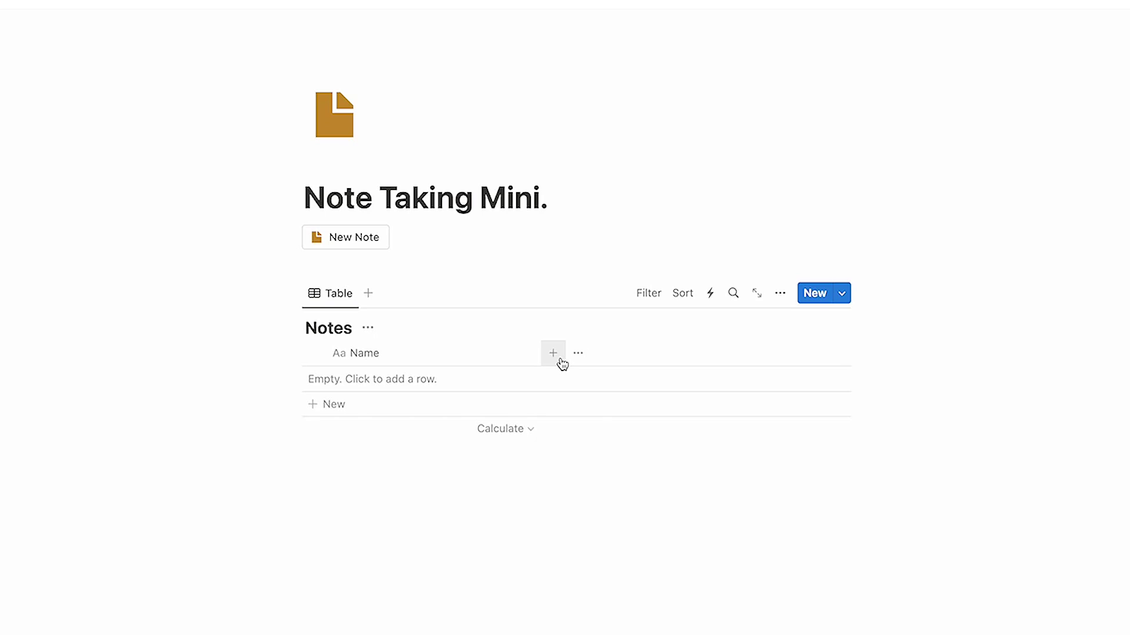
pyautogui.click(553, 354)
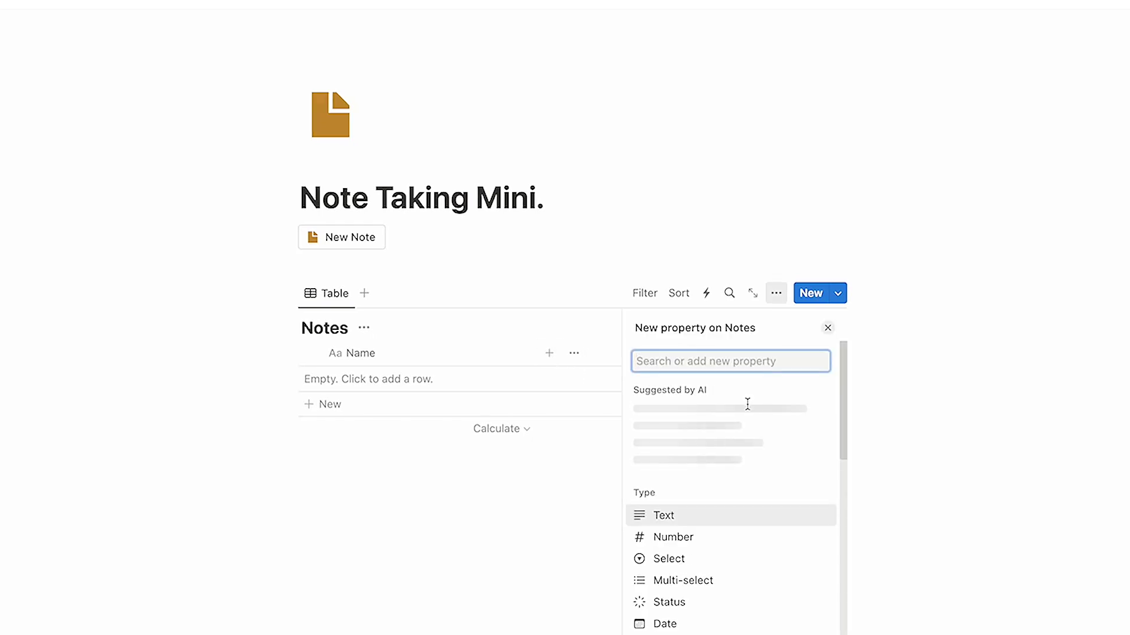
pyautogui.scroll(-3, 749, 409)
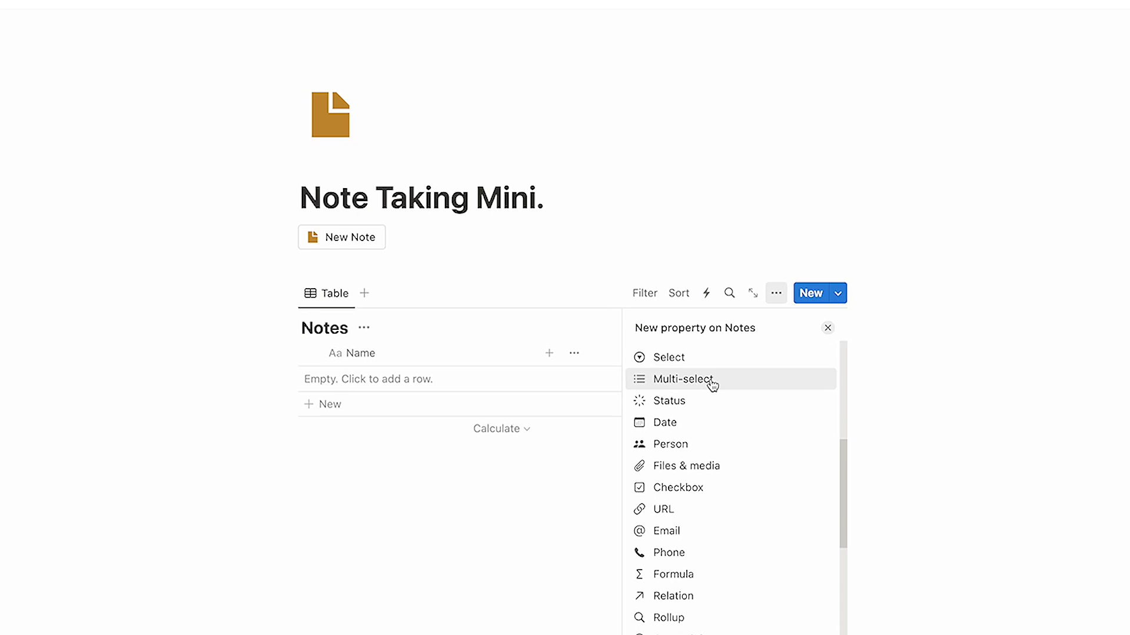
pyautogui.scroll(-1, 712, 386)
pyautogui.scroll(-1, 715, 457)
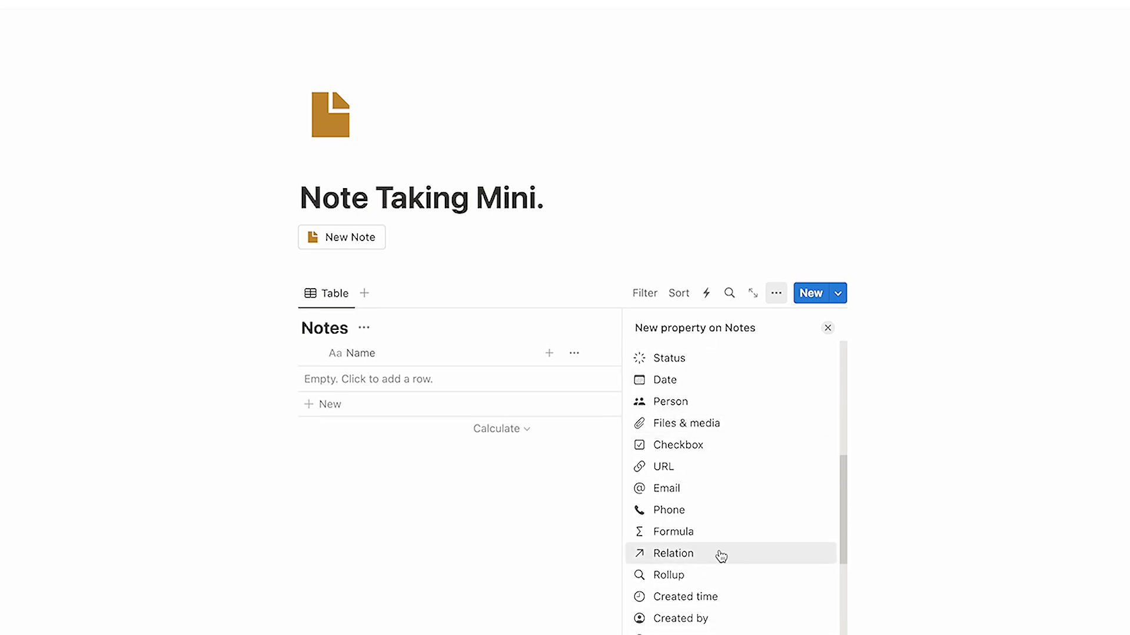
pyautogui.scroll(3, 722, 556)
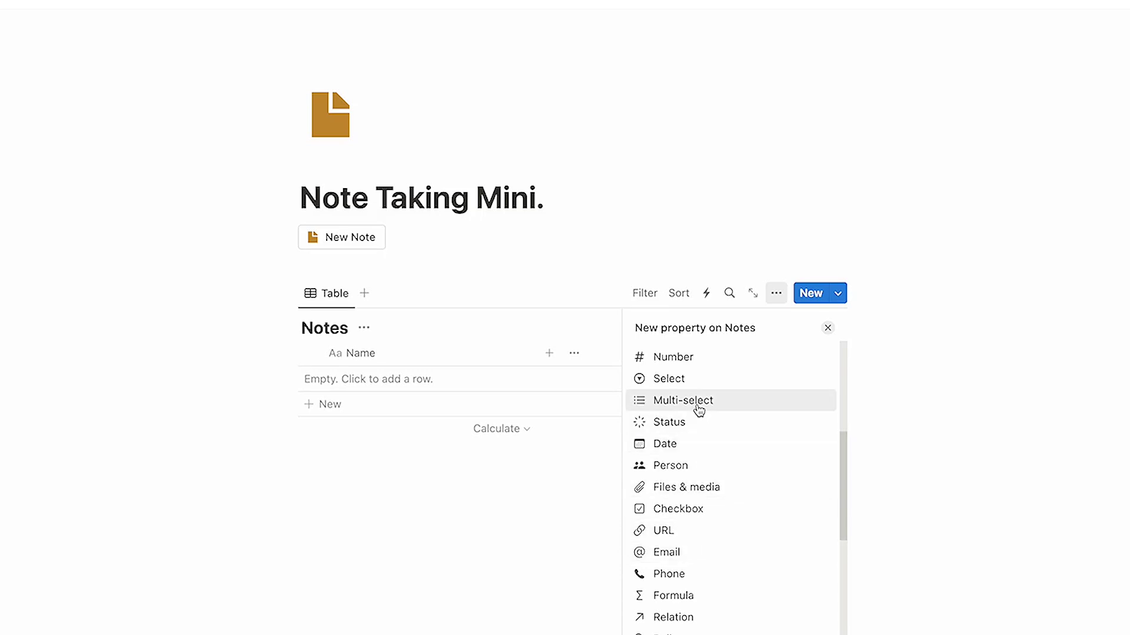
pyautogui.click(698, 410)
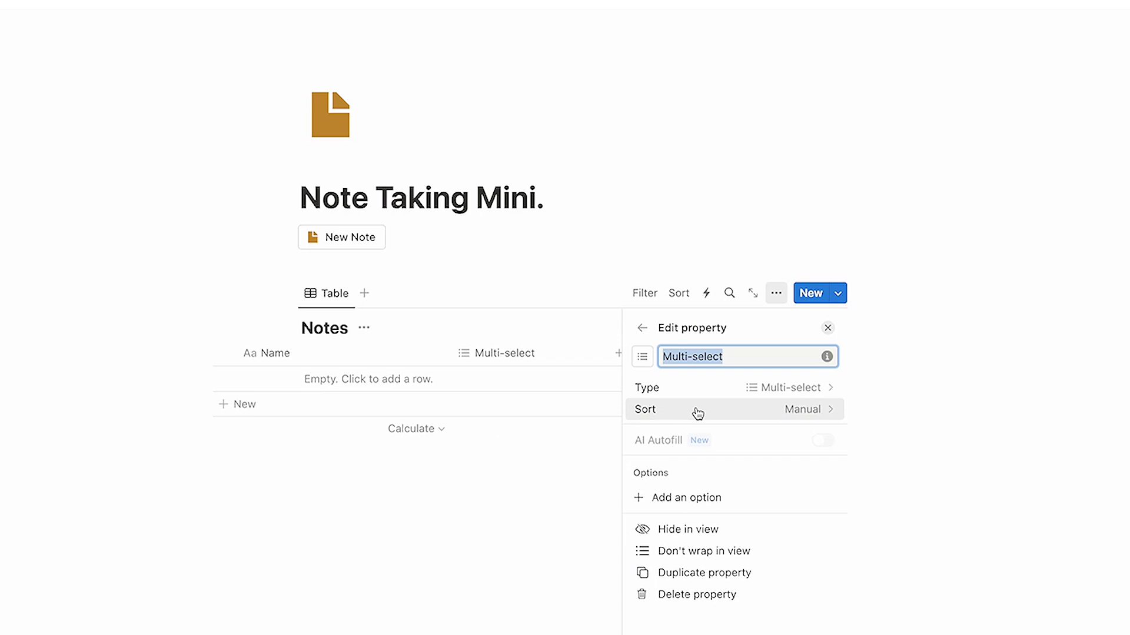
pyautogui.write('Typ')
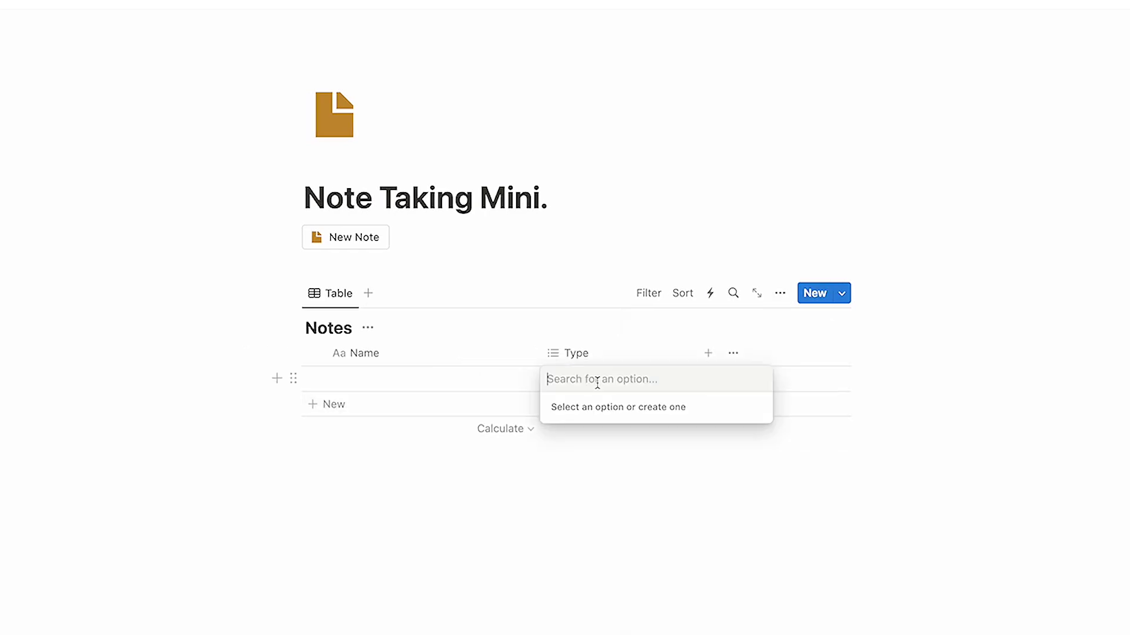
# Create Business, Education, Job and Fitness tags in the note's Type cell
pyautogui.press('Escape')
pyautogui.click(554, 382)
pyautogui.write('Busines')
pyautogui.press('Return')
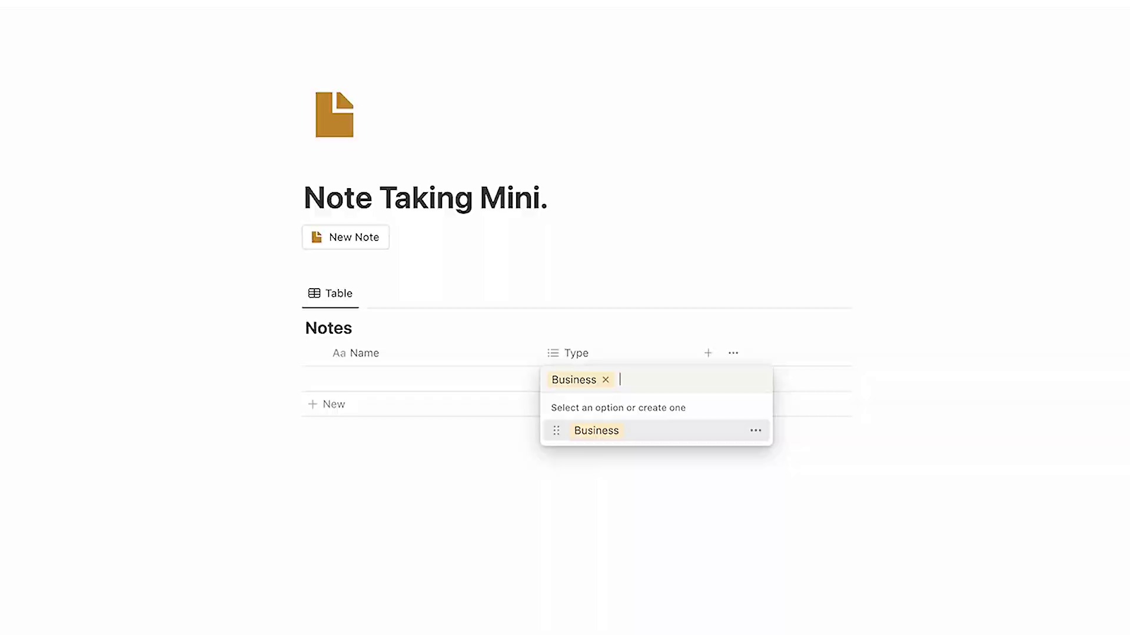
pyautogui.write('E')
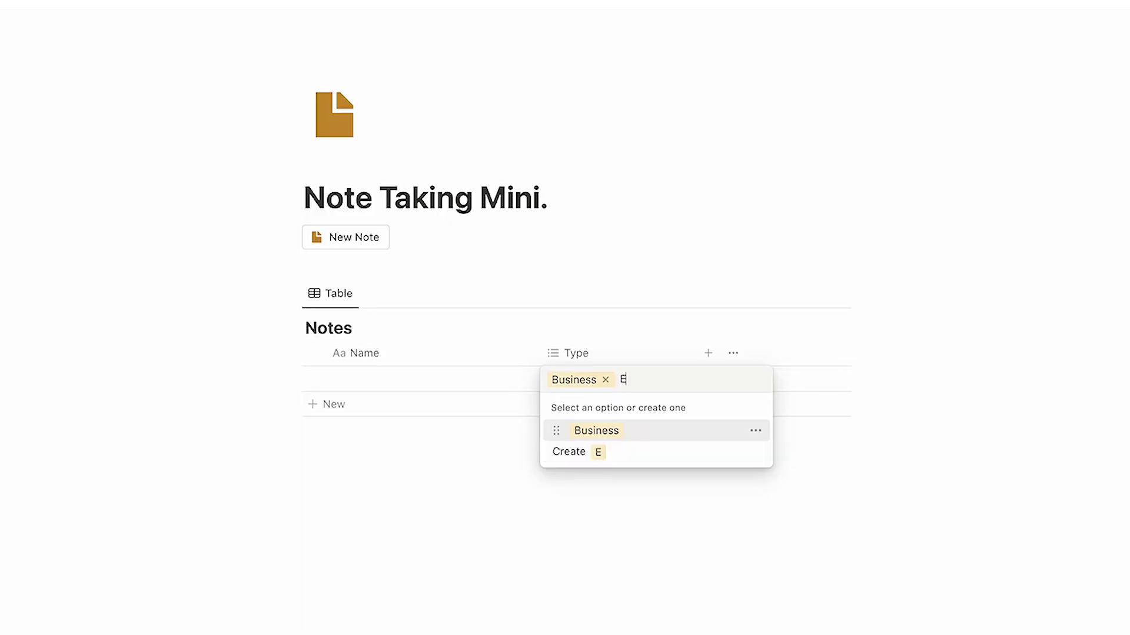
pyautogui.write('ducation')
pyautogui.press('Return')
pyautogui.write('J')
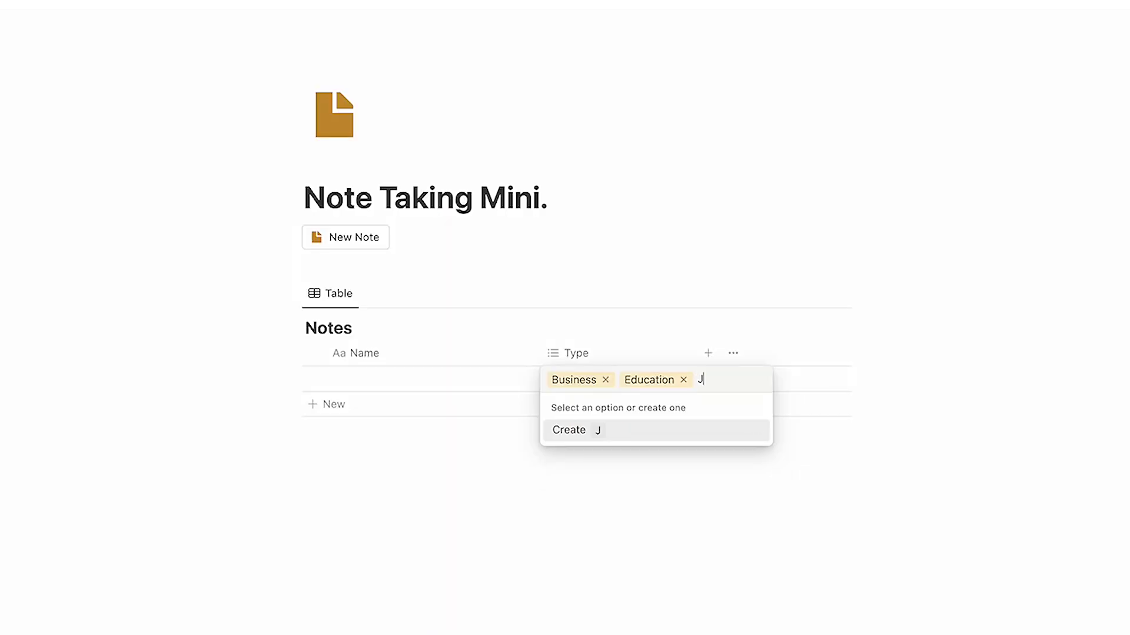
pyautogui.write('rivat')
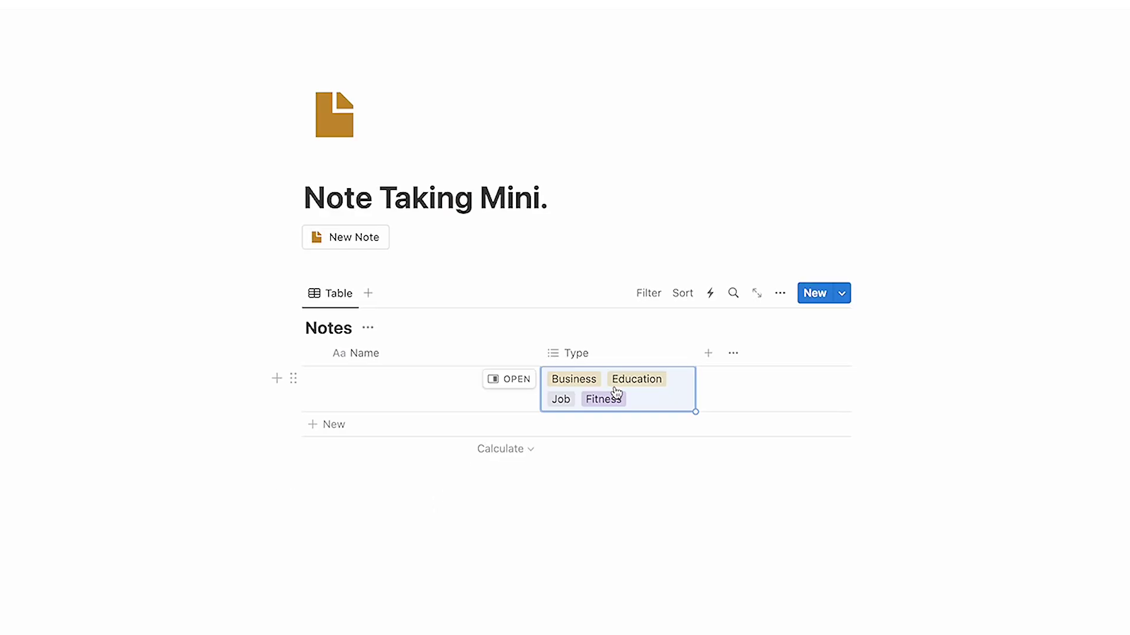
pyautogui.click(616, 396)
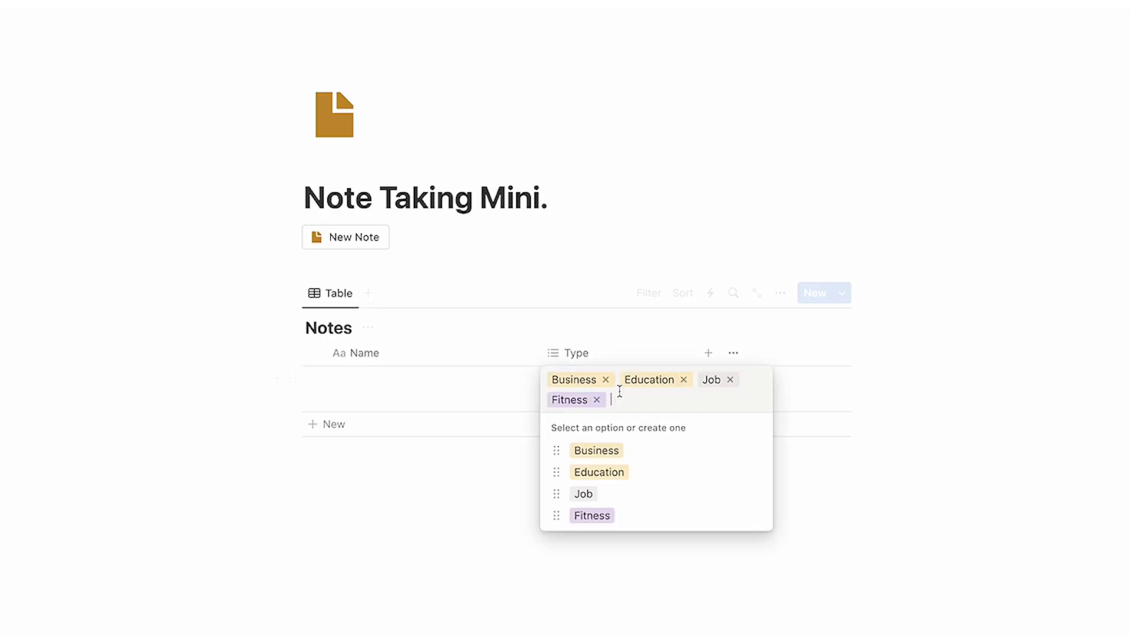
pyautogui.press('Escape')
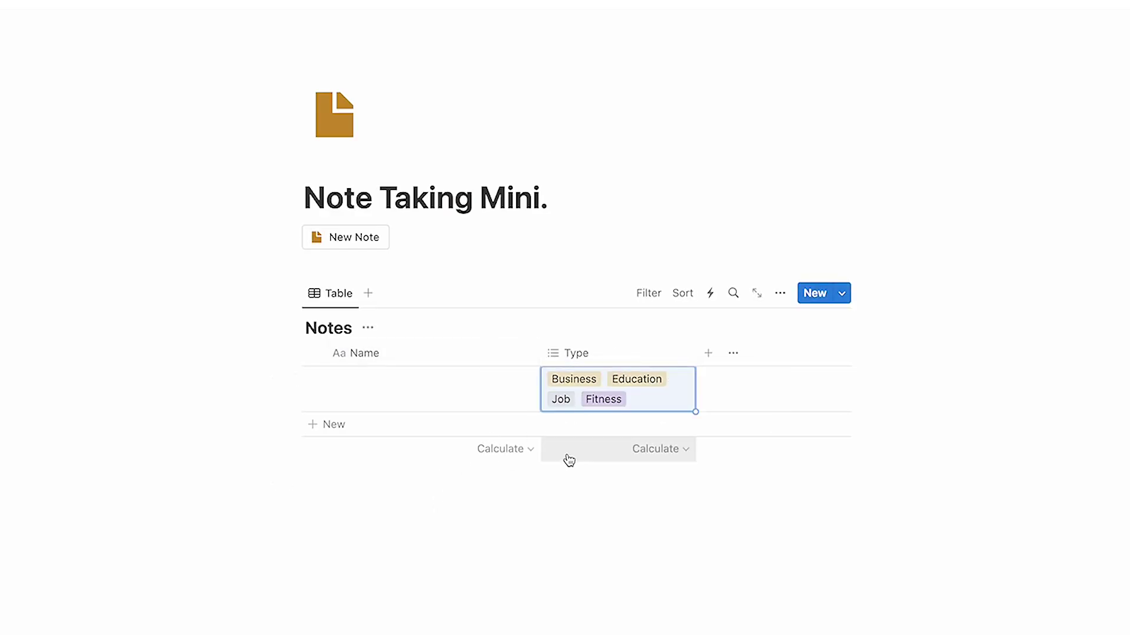
# Remove Business, Education and Job from the note, keeping only Fitness
pyautogui.click(606, 390)
pyautogui.click(605, 381)
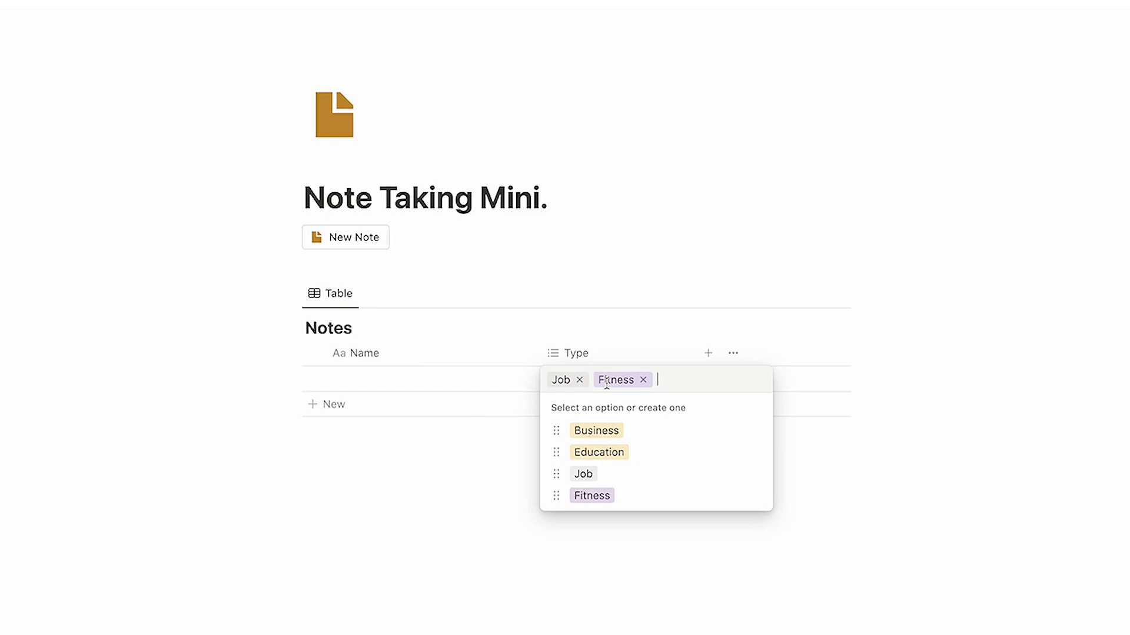
pyautogui.press('Escape')
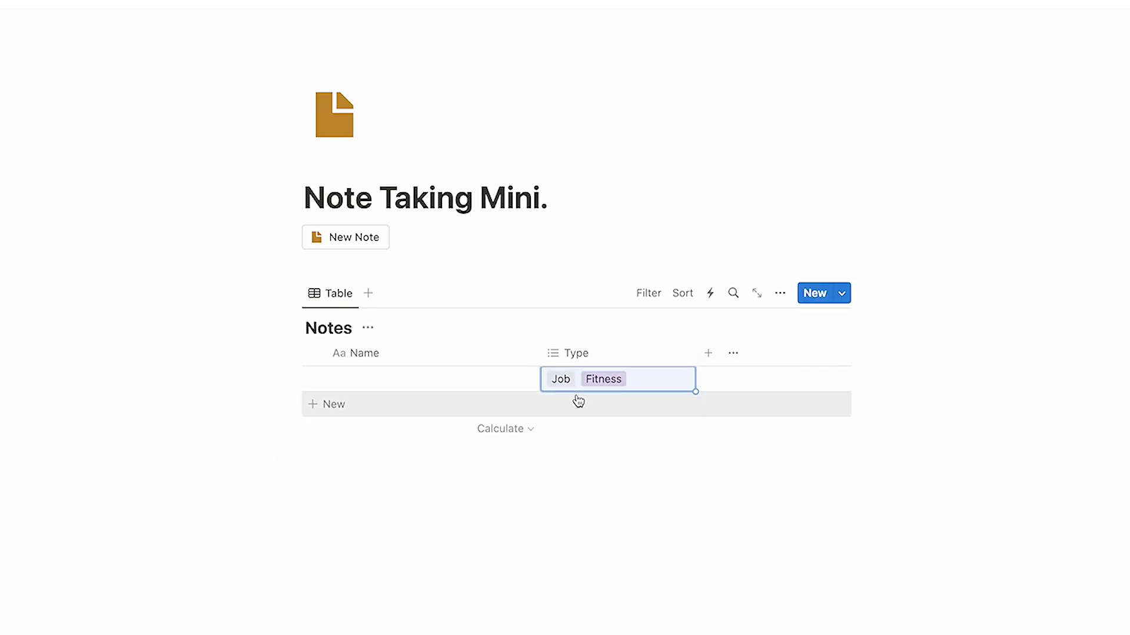
pyautogui.click(575, 391)
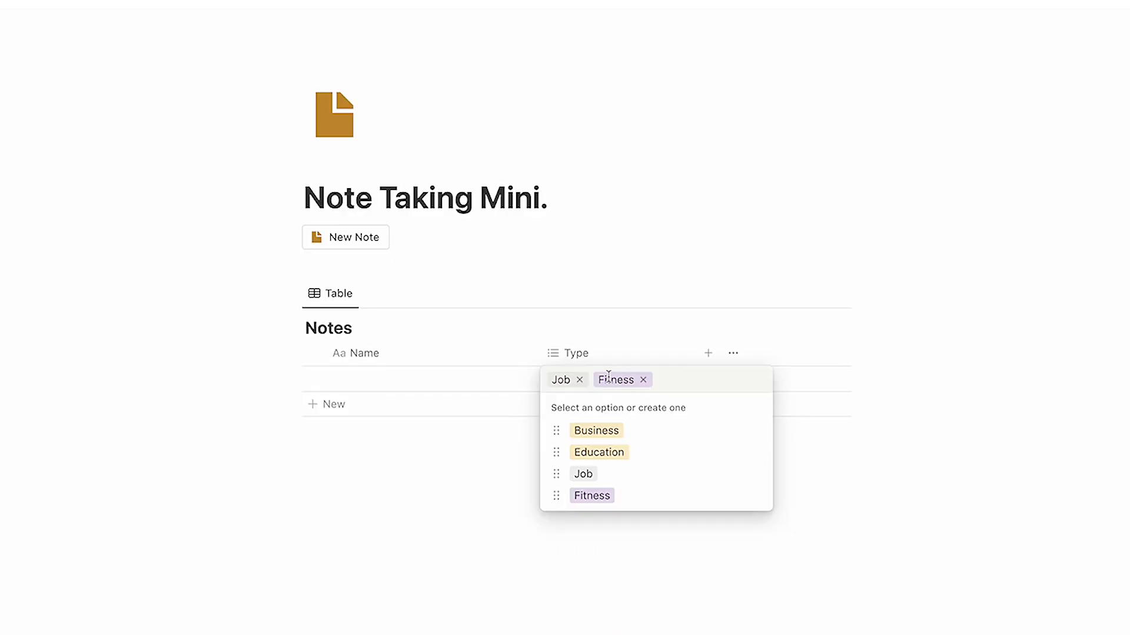
pyautogui.click(578, 380)
pyautogui.click(468, 469)
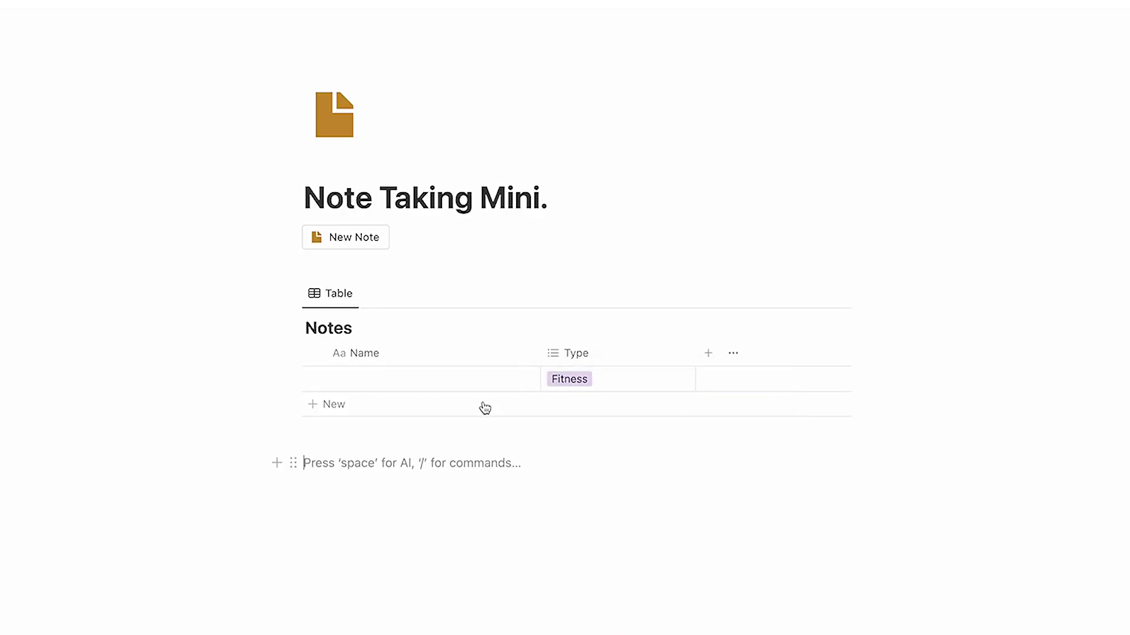
# Rename the table view to ALL
pyautogui.click(325, 304)
pyautogui.click(336, 323)
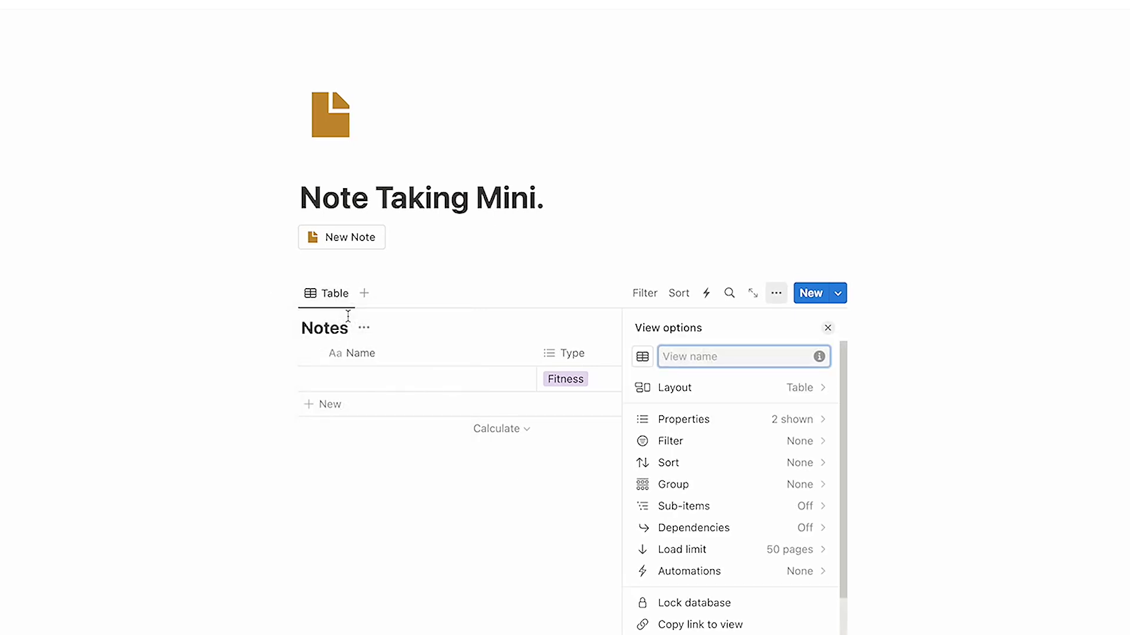
pyautogui.write('ALL')
pyautogui.click(827, 327)
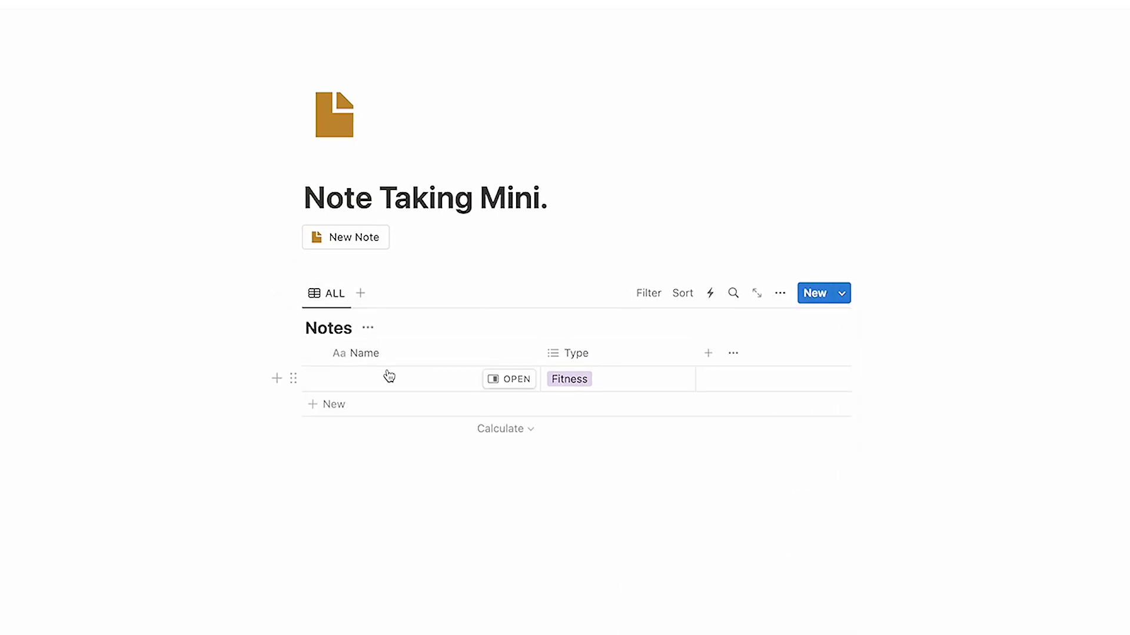
# Duplicate the ALL view as Fitness with a running-figure icon
pyautogui.click(340, 298)
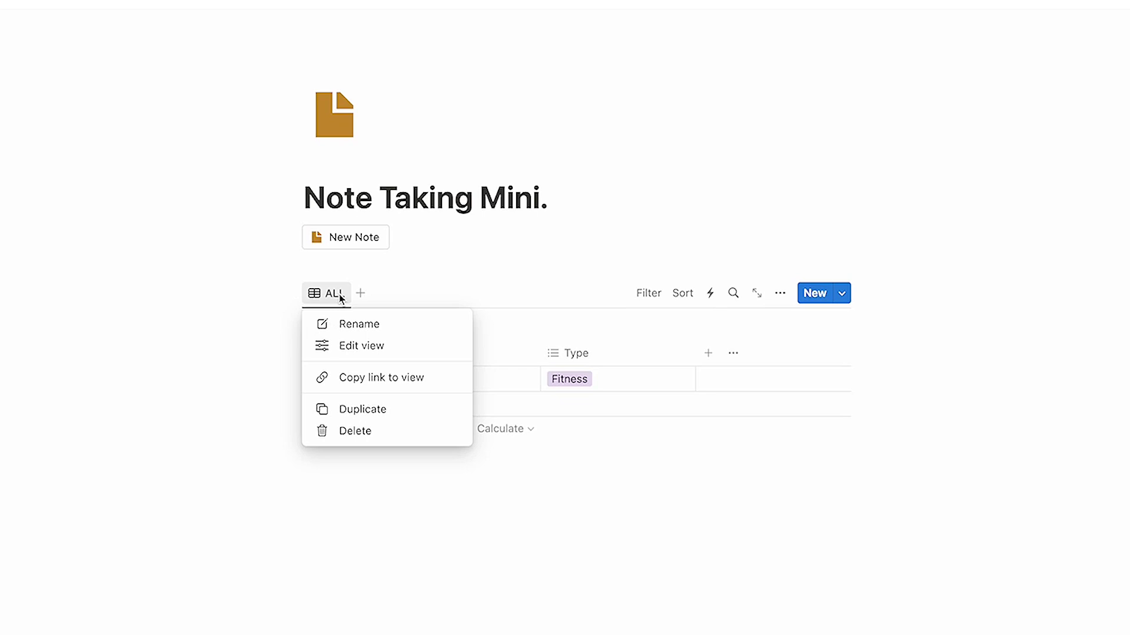
pyautogui.click(376, 409)
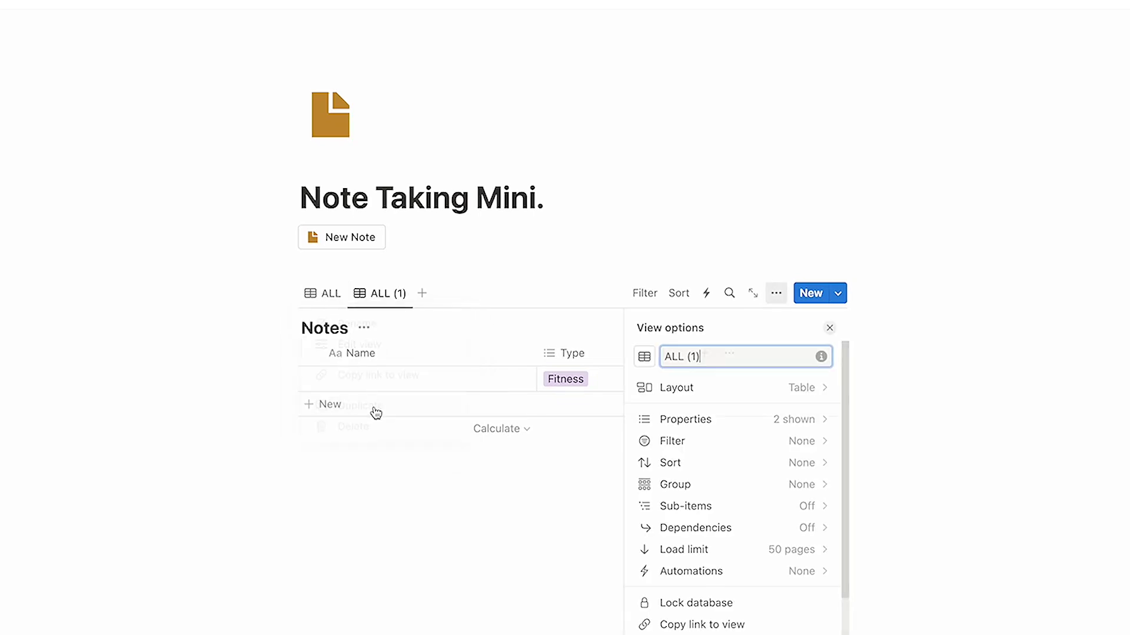
pyautogui.hotkey('ctrl', 'a')
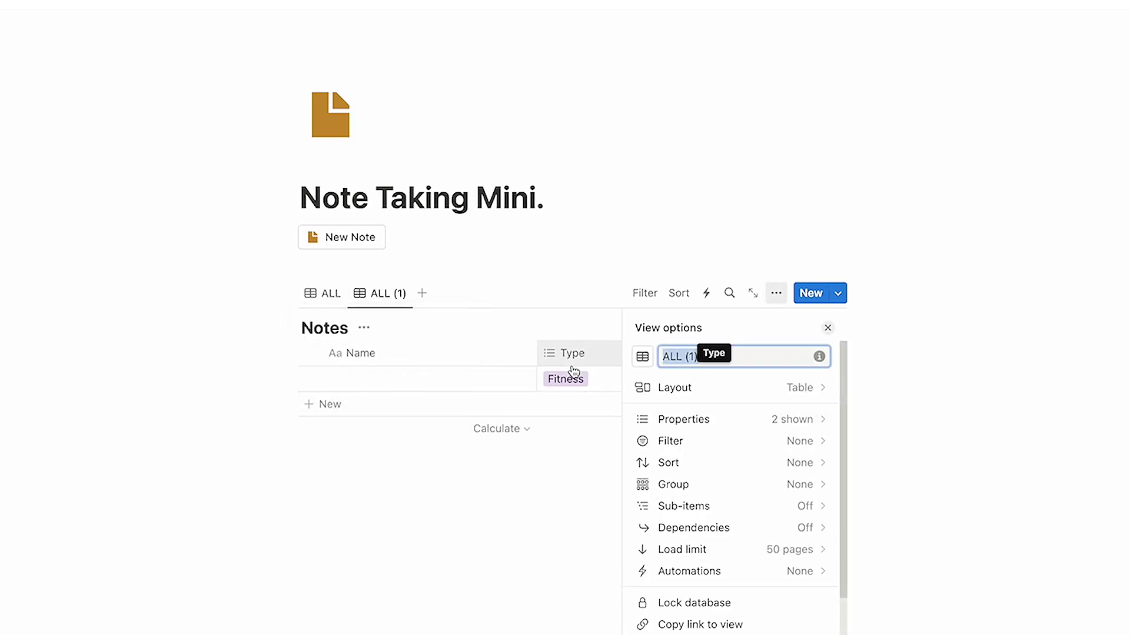
pyautogui.write('Fitness')
pyautogui.click(642, 355)
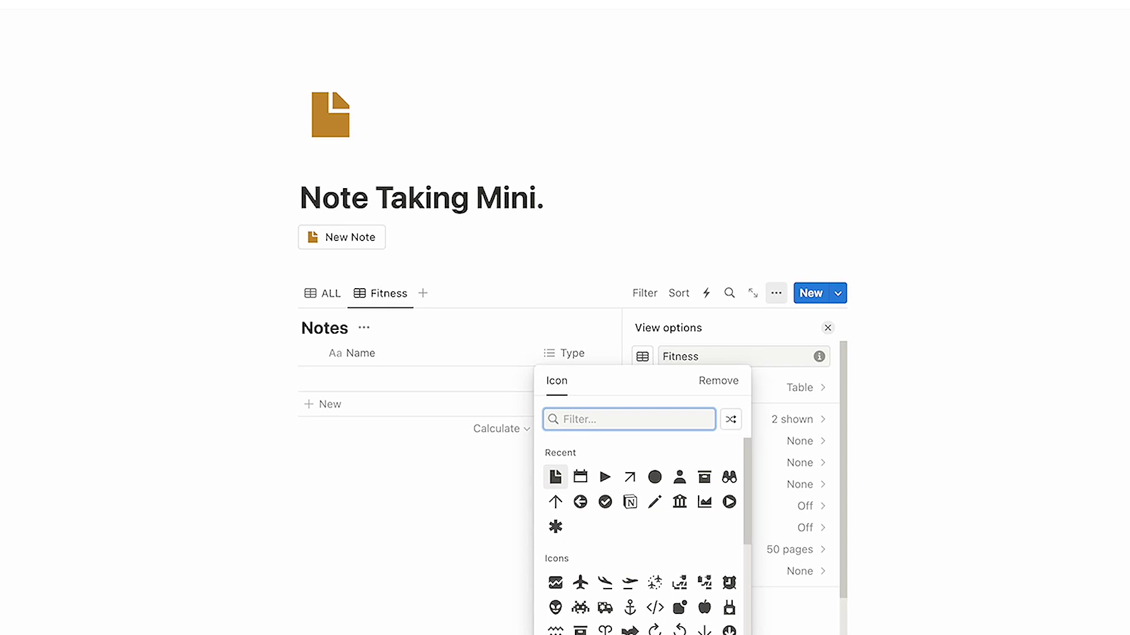
pyautogui.write('run')
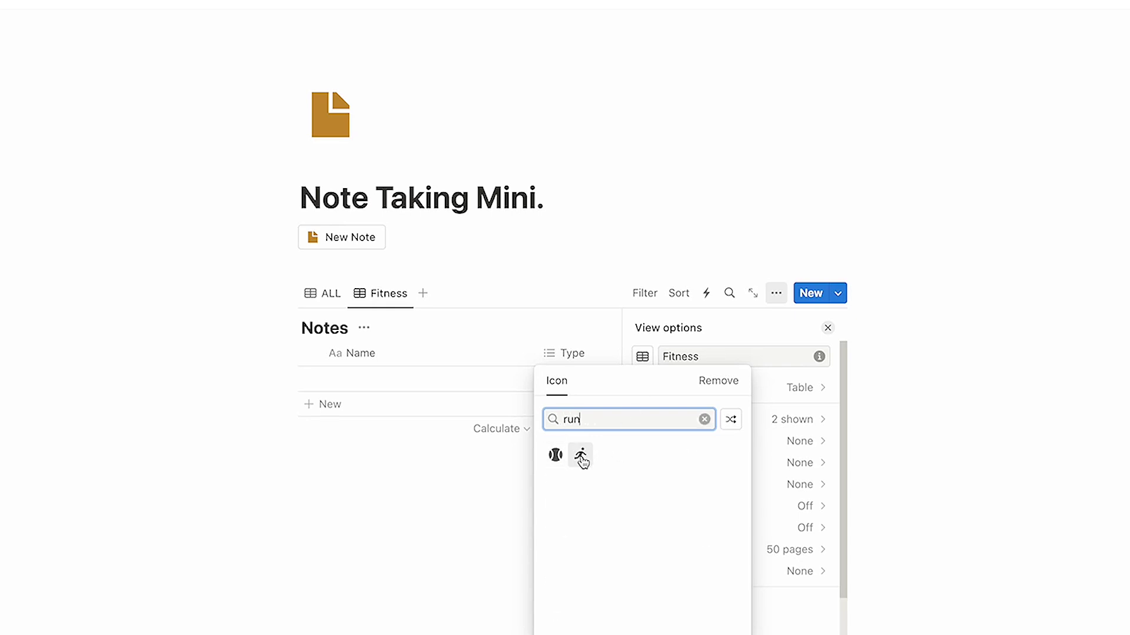
pyautogui.click(579, 456)
pyautogui.press('Escape')
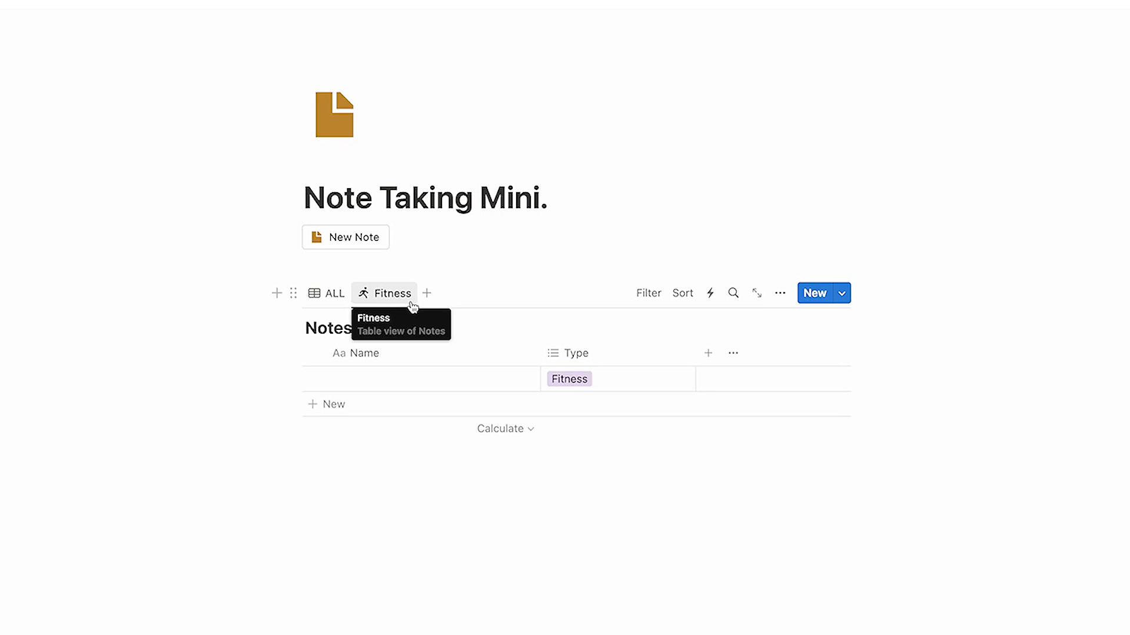
# Check the sample note's Type cell, keeping its Fitness tag
pyautogui.click(603, 378)
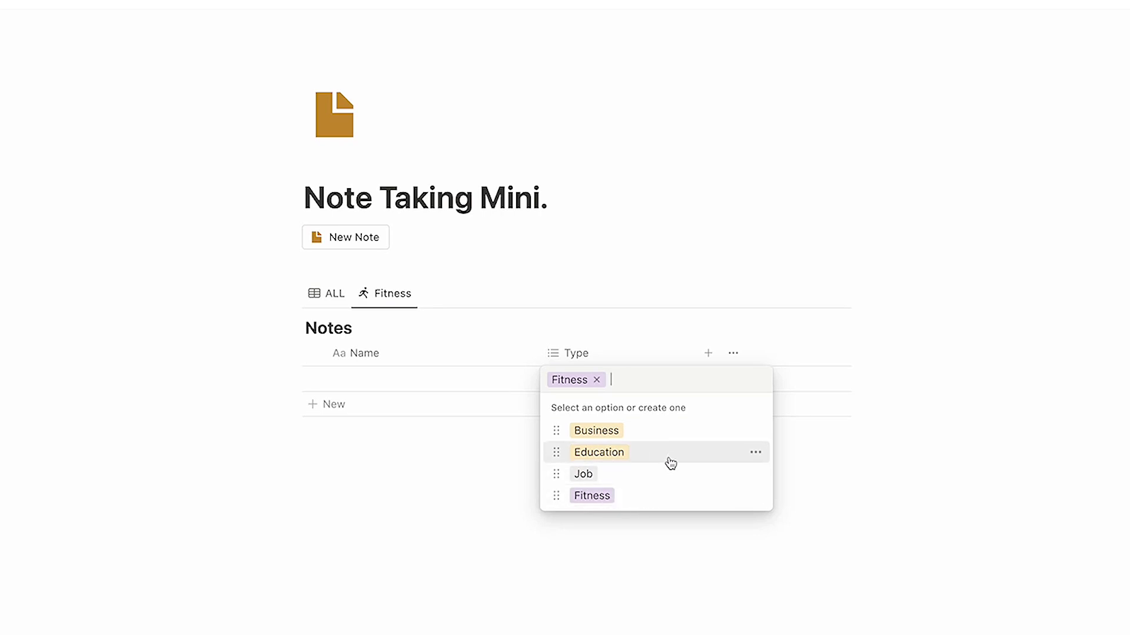
pyautogui.click(485, 475)
pyautogui.moveTo(424, 404)
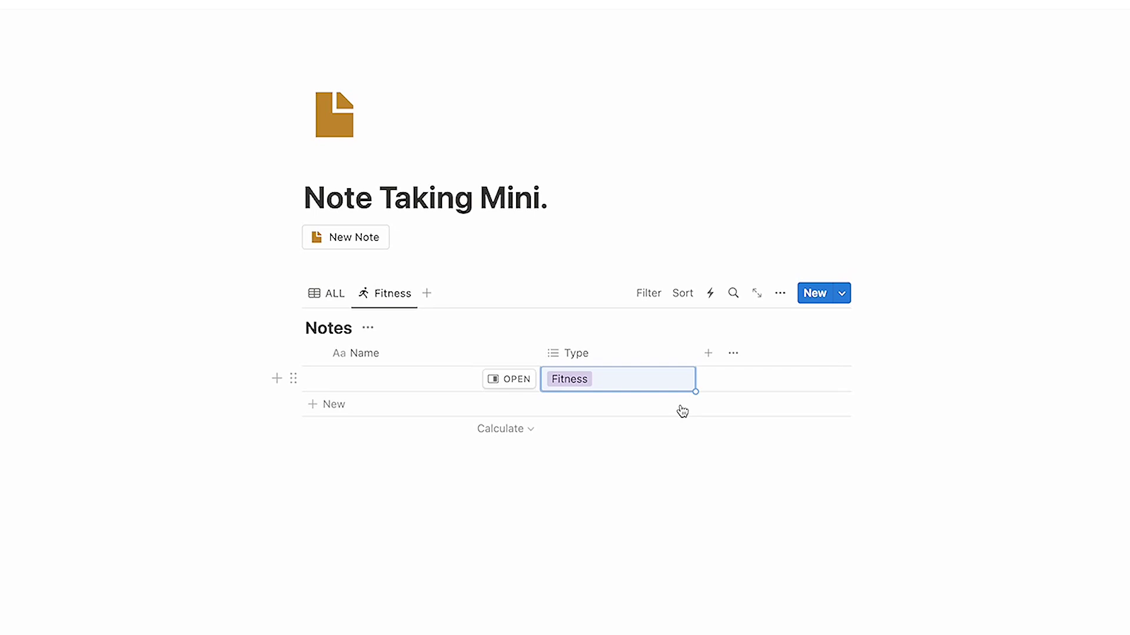
pyautogui.click(599, 469)
# Add a 'Type contains Fitness' filter to the Fitness view
pyautogui.click(649, 293)
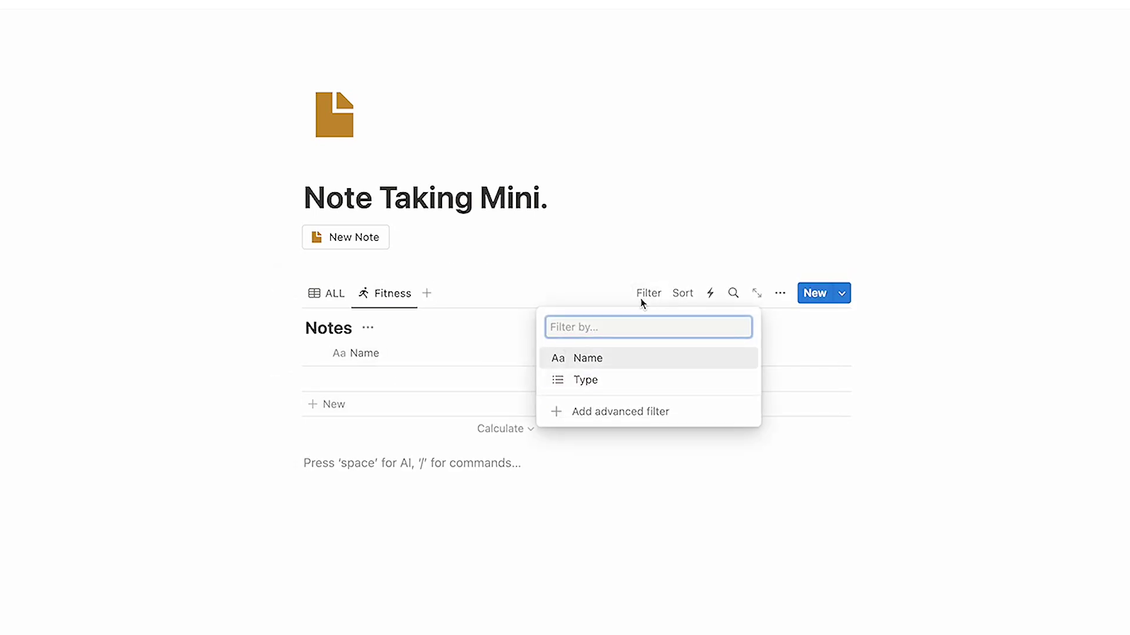
pyautogui.click(586, 380)
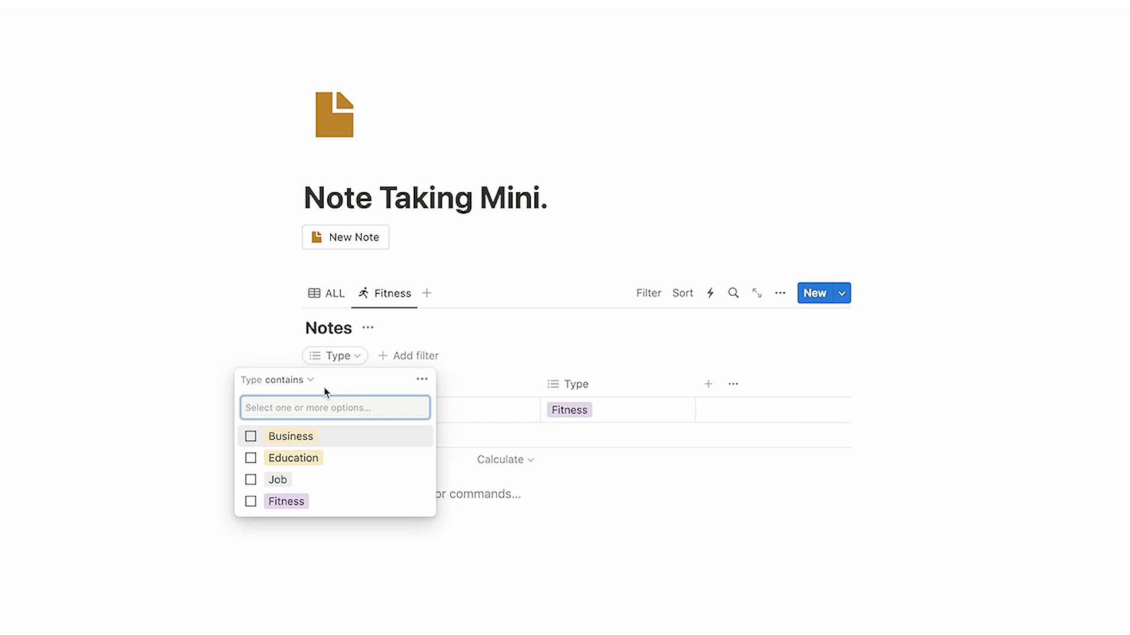
pyautogui.click(290, 503)
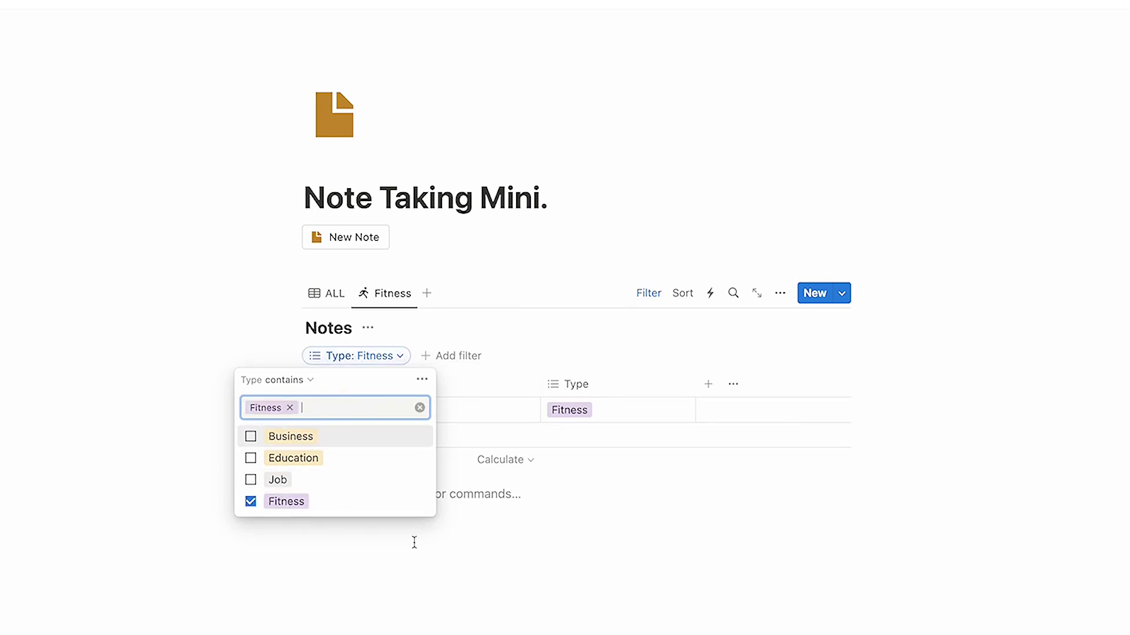
pyautogui.click(499, 565)
pyautogui.moveTo(422, 409)
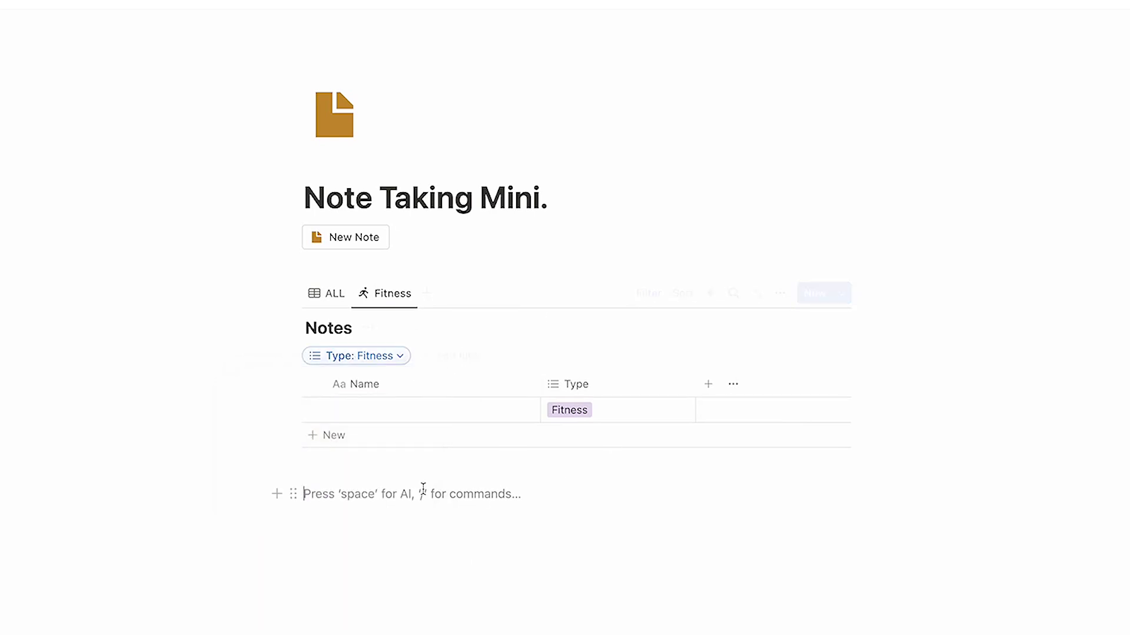
# Duplicate the Fitness view as Fitness (1) and show its Type: Fitness filter
pyautogui.click(399, 308)
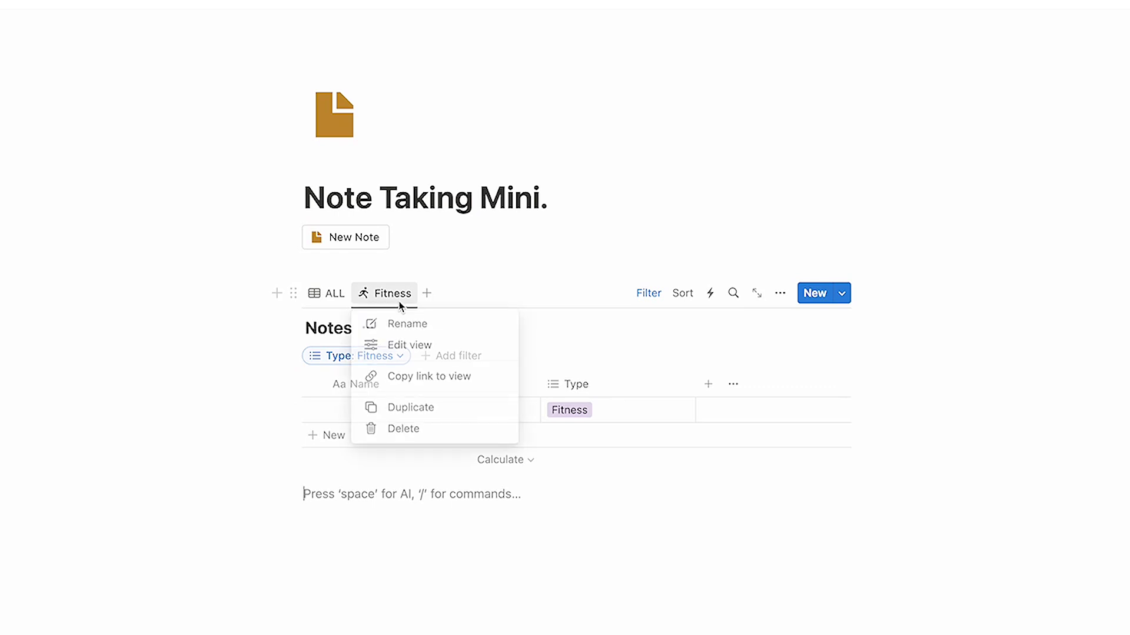
pyautogui.click(404, 413)
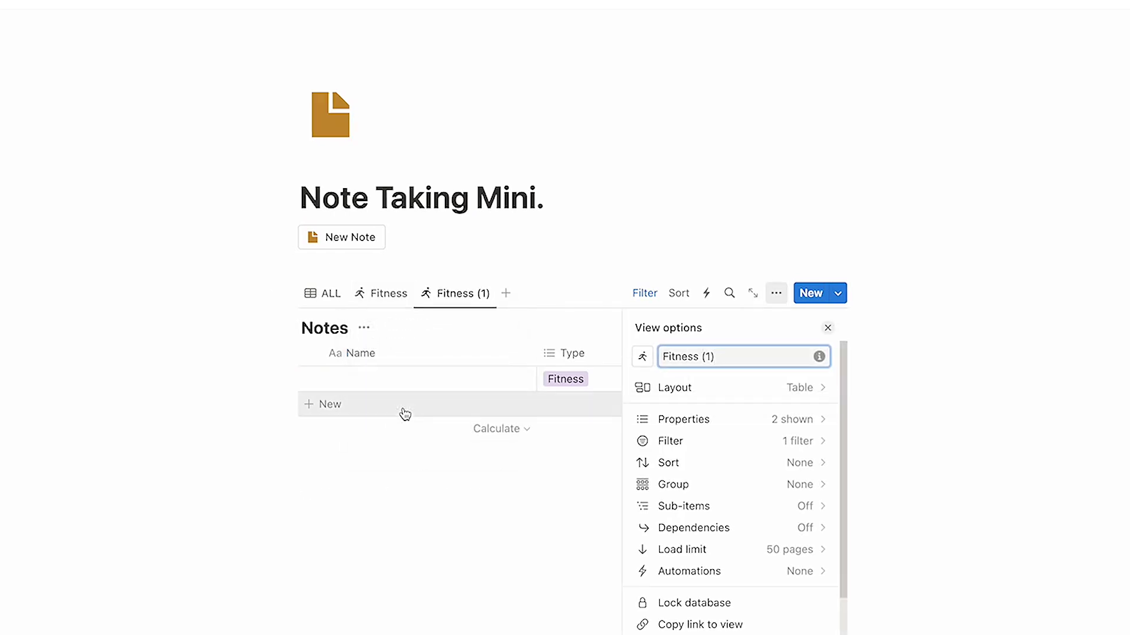
pyautogui.click(827, 327)
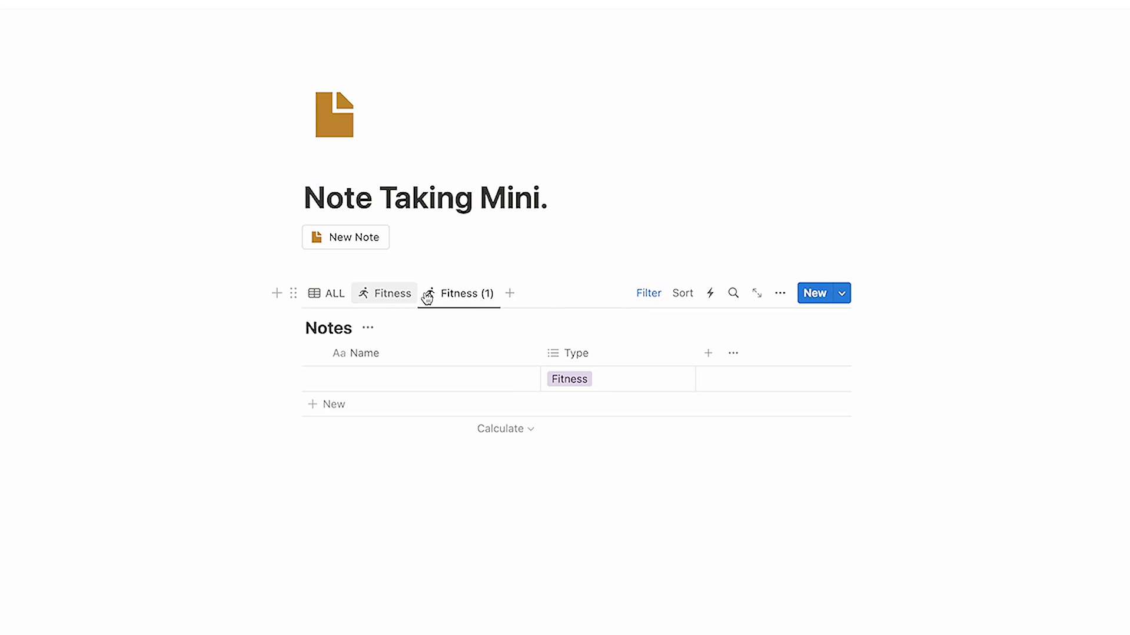
pyautogui.click(641, 296)
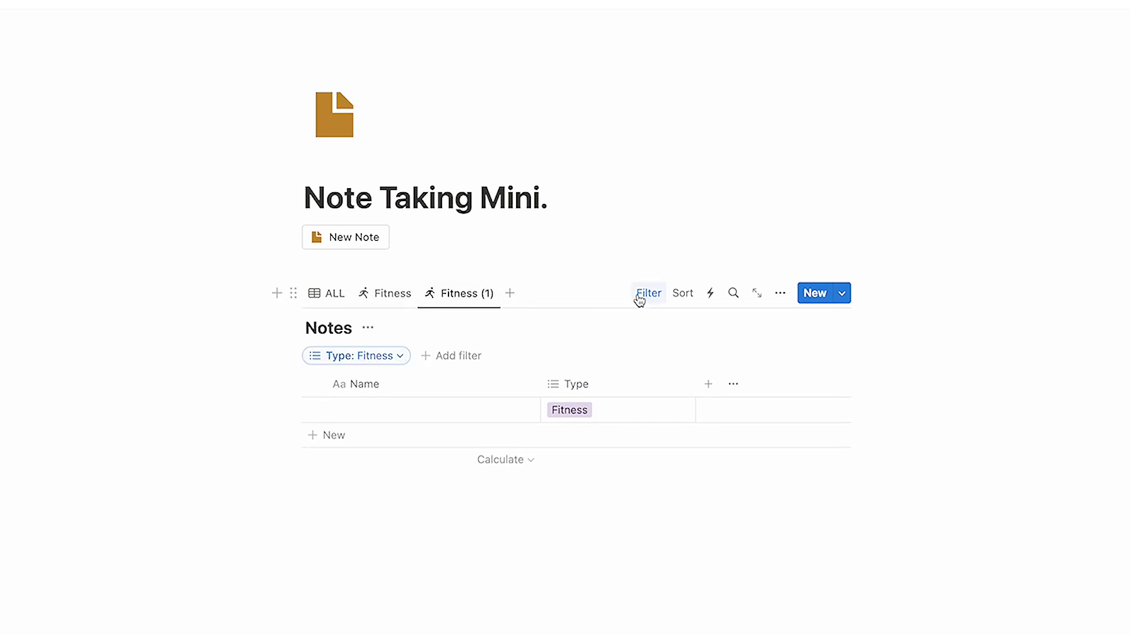
# Compare the ALL, Fitness and Fitness (1) views
pyautogui.click(330, 296)
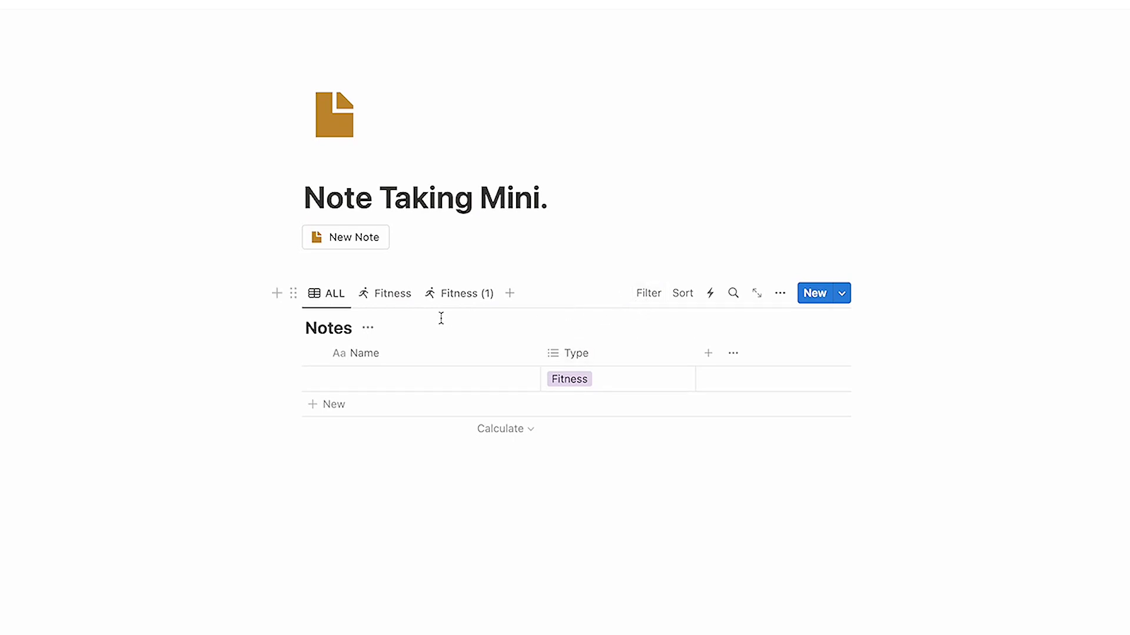
pyautogui.click(388, 295)
pyautogui.click(468, 295)
# Rename Fitness (1) to Job and change its Type filter from Fitness to Job
pyautogui.click(637, 301)
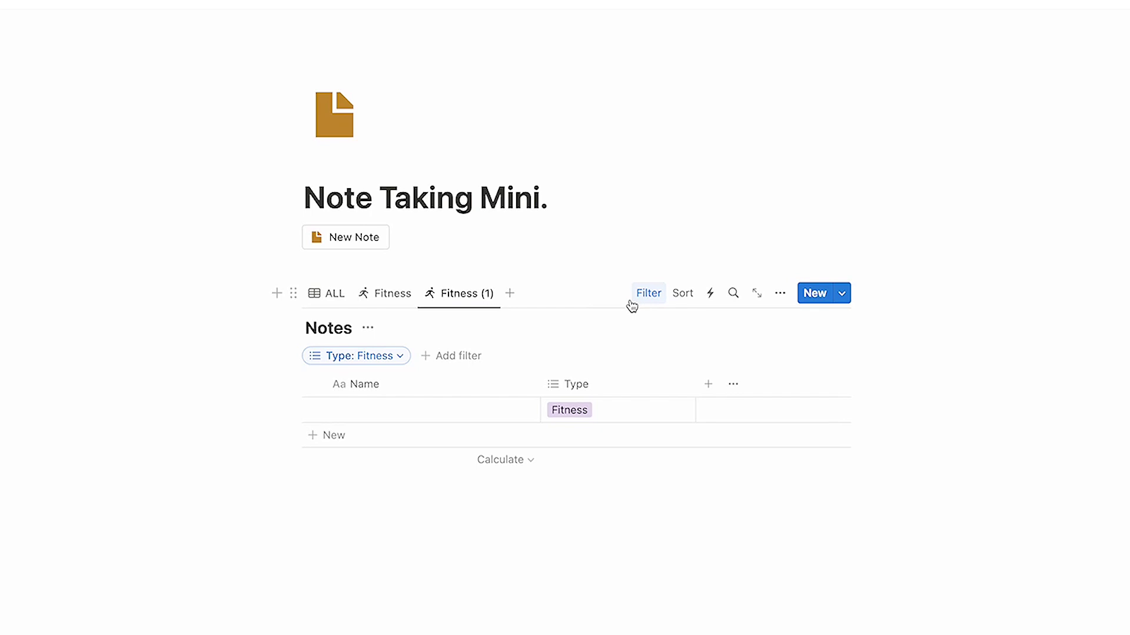
pyautogui.click(459, 298)
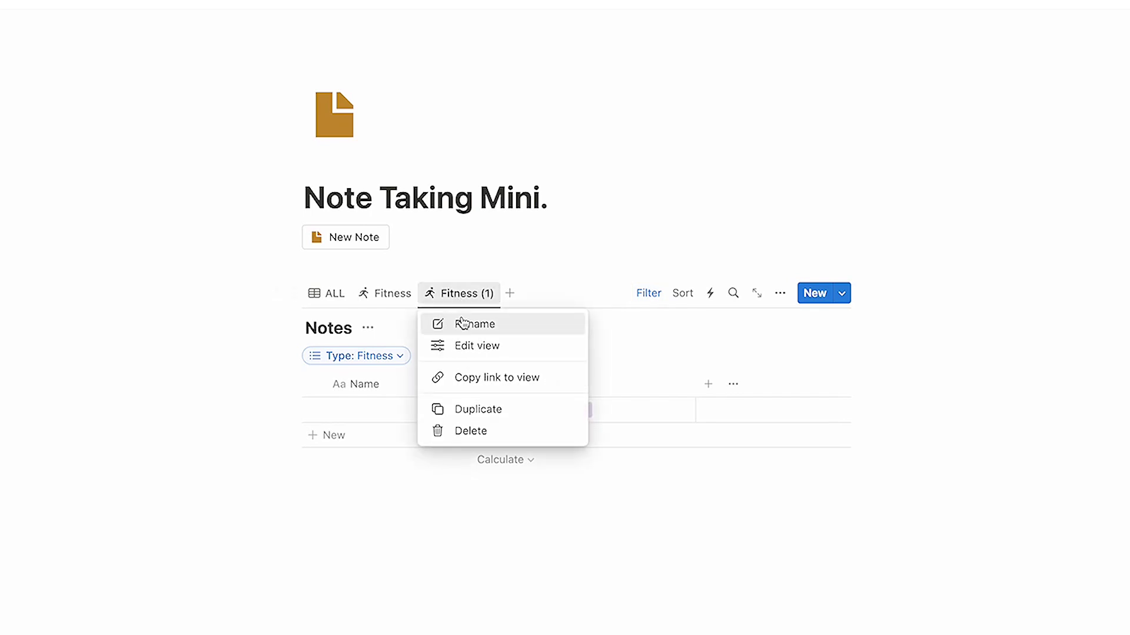
pyautogui.click(461, 323)
pyautogui.write('Job')
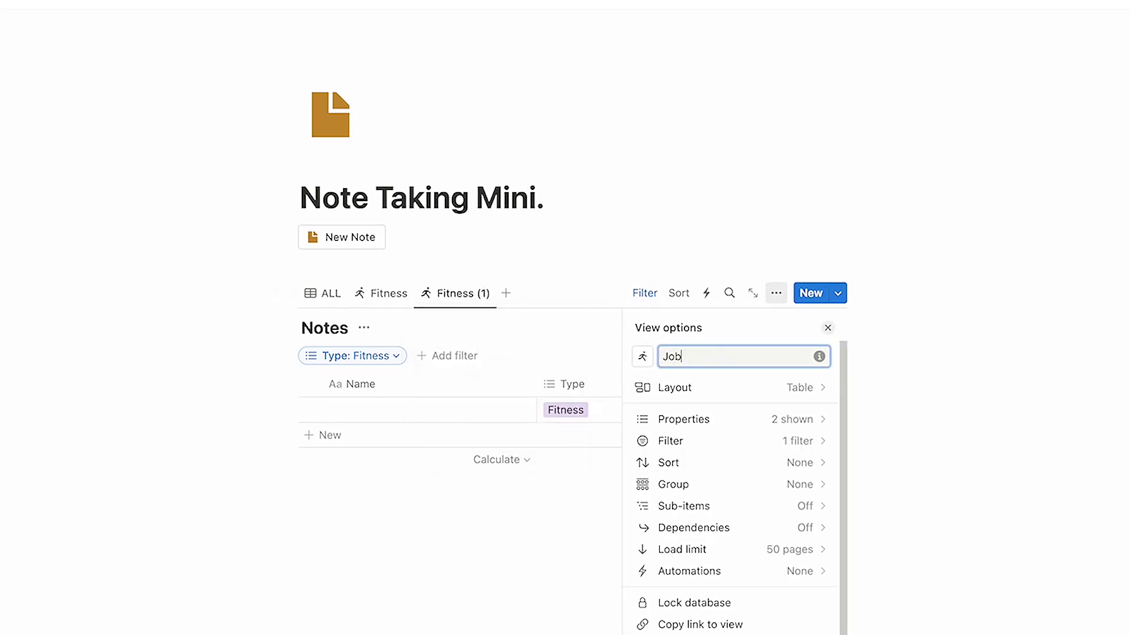
pyautogui.click(390, 357)
pyautogui.click(269, 502)
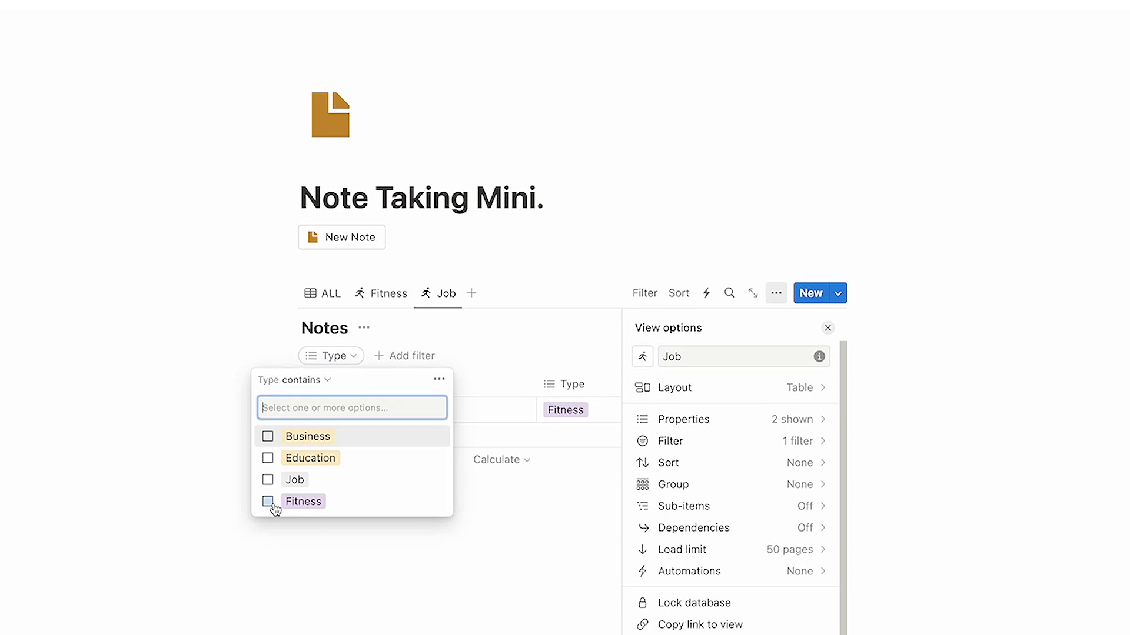
pyautogui.click(270, 480)
pyautogui.click(504, 479)
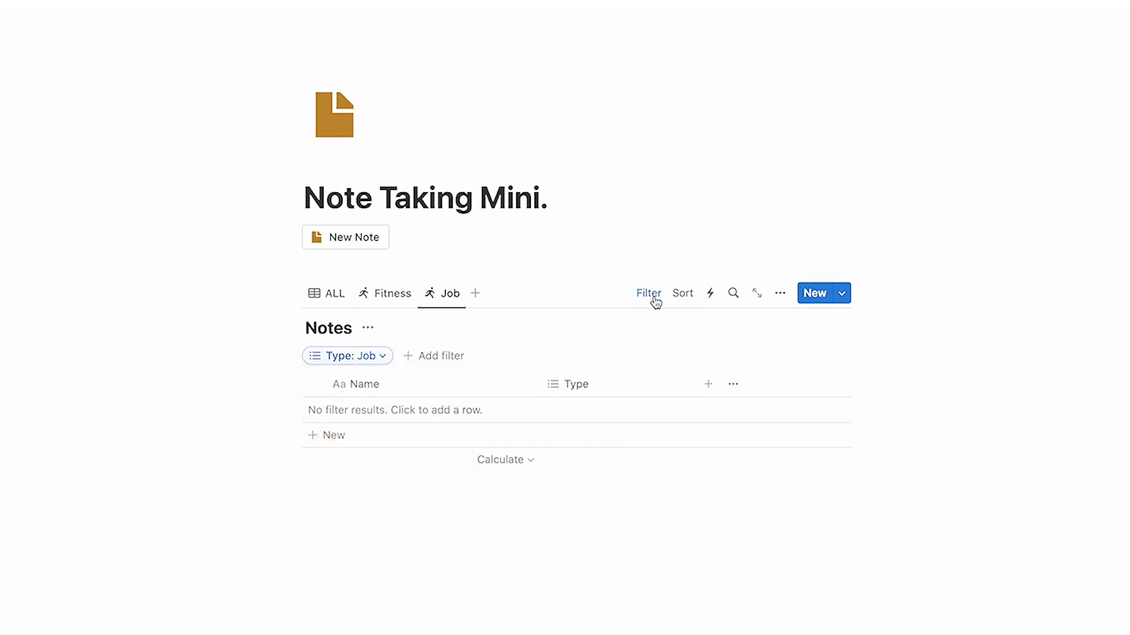
# Give the Job view a briefcase icon
pyautogui.click(447, 294)
pyautogui.click(487, 329)
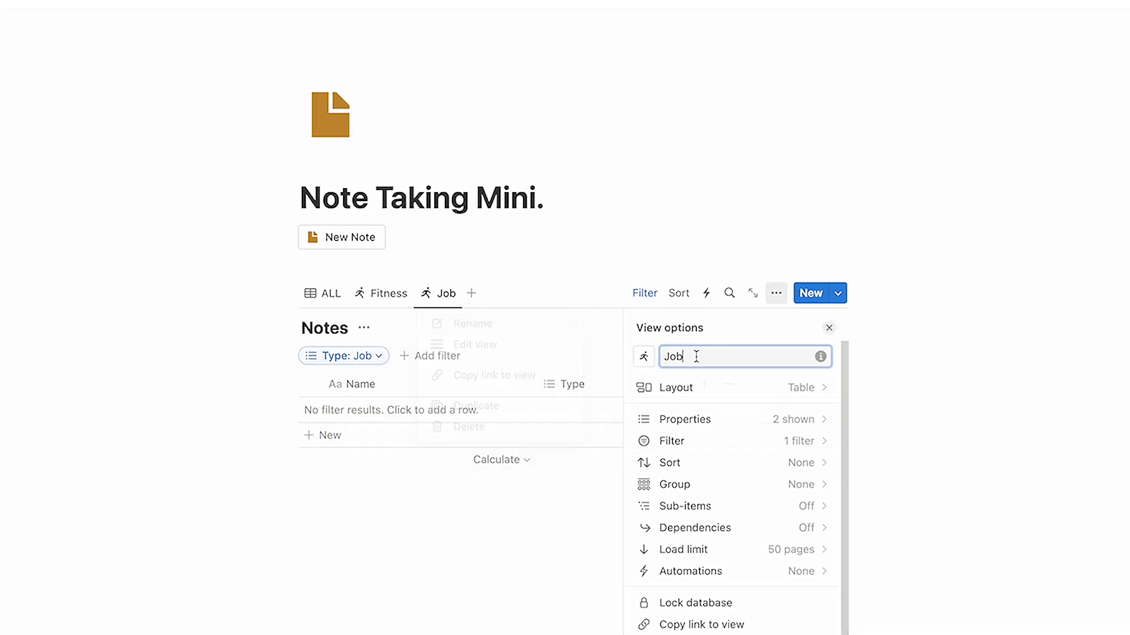
pyautogui.click(642, 356)
pyautogui.click(573, 432)
# Duplicate the Job view for Business and Education, and make the page full width
pyautogui.click(446, 294)
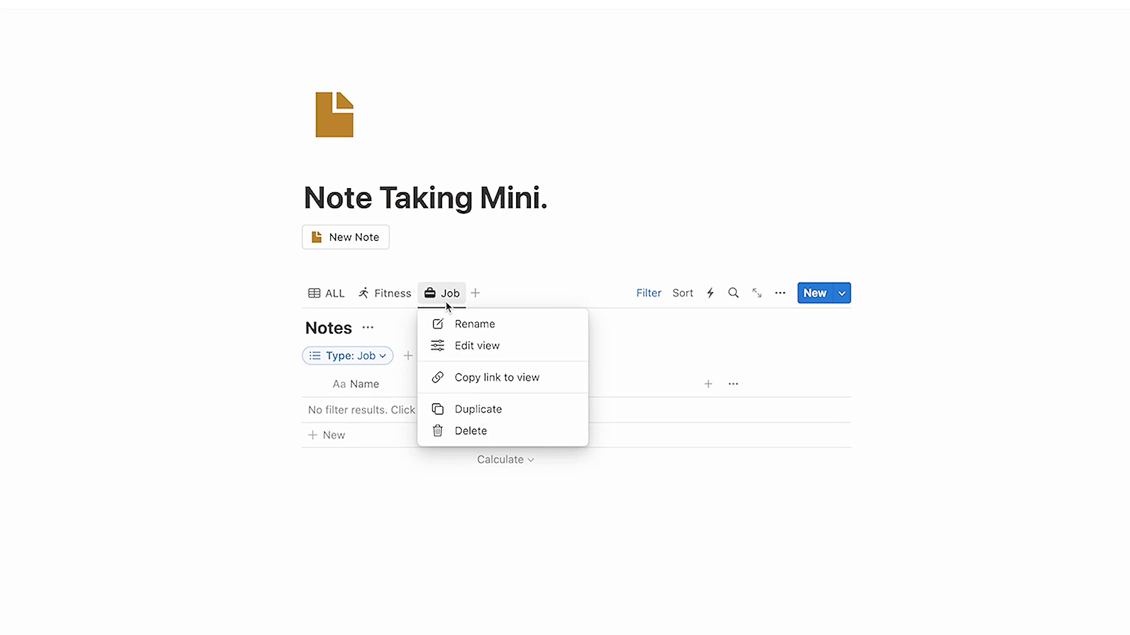
pyautogui.click(457, 407)
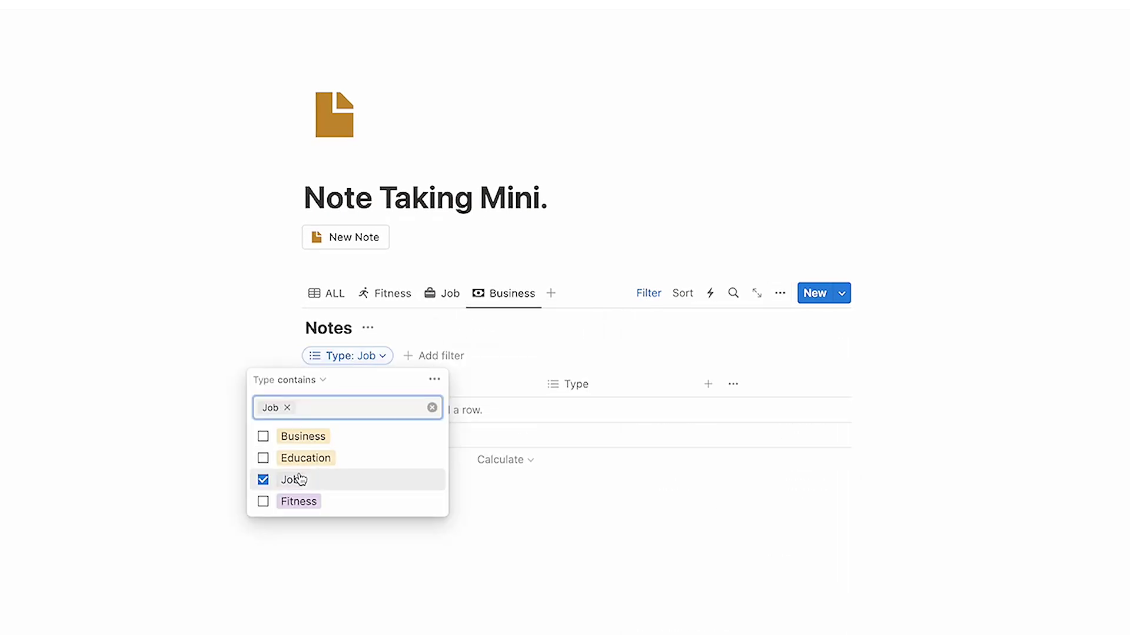
pyautogui.click(296, 480)
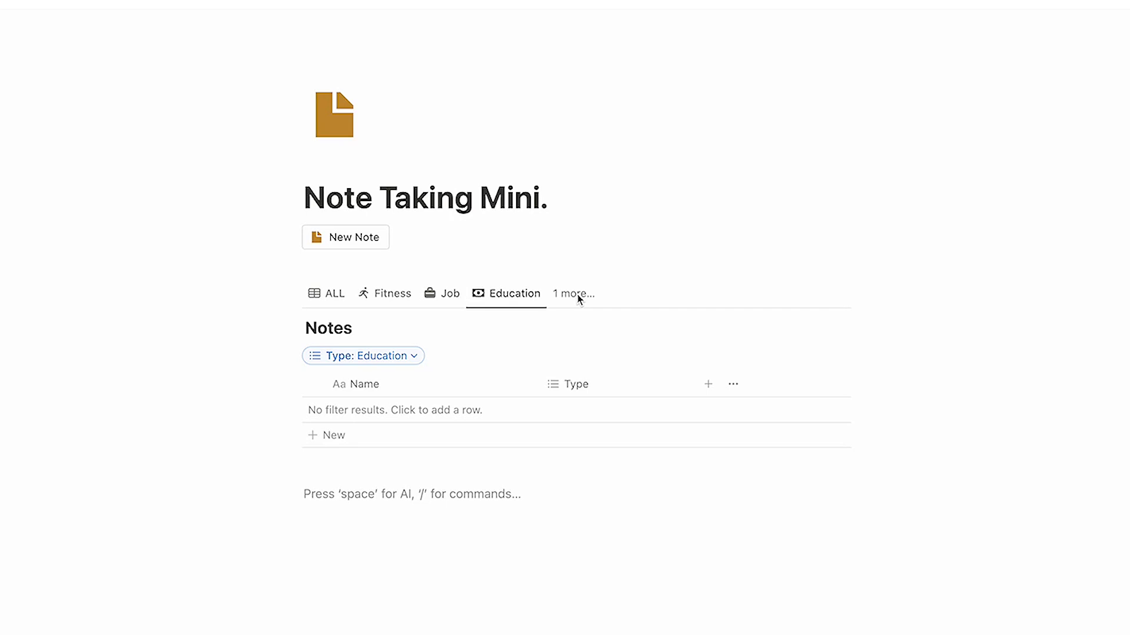
pyautogui.click(574, 295)
pyautogui.click(460, 505)
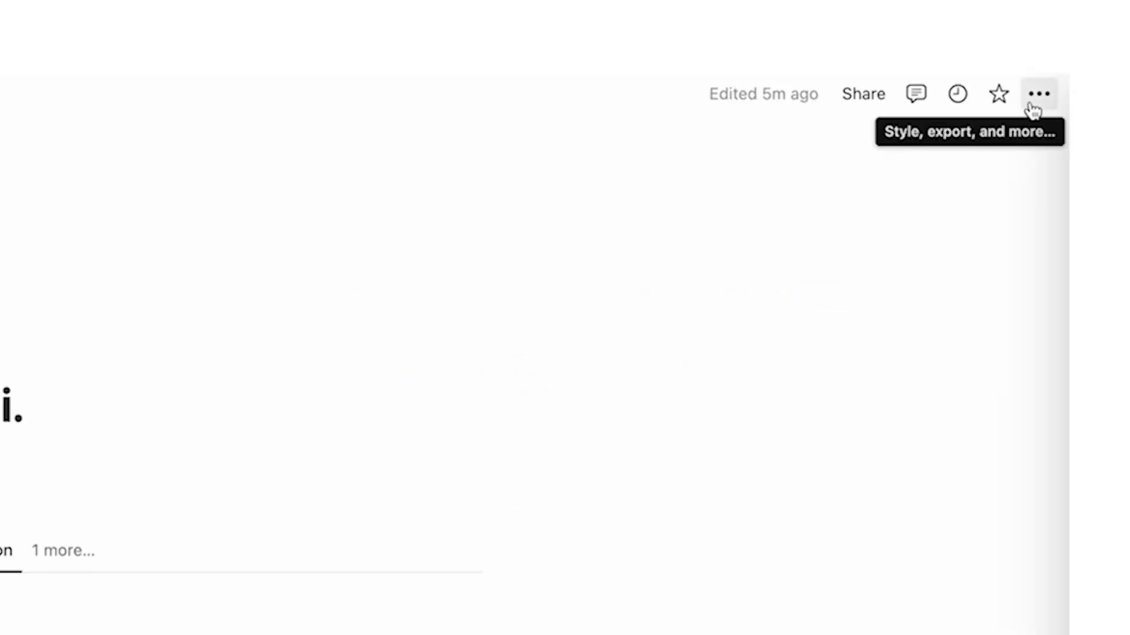
pyautogui.click(1029, 100)
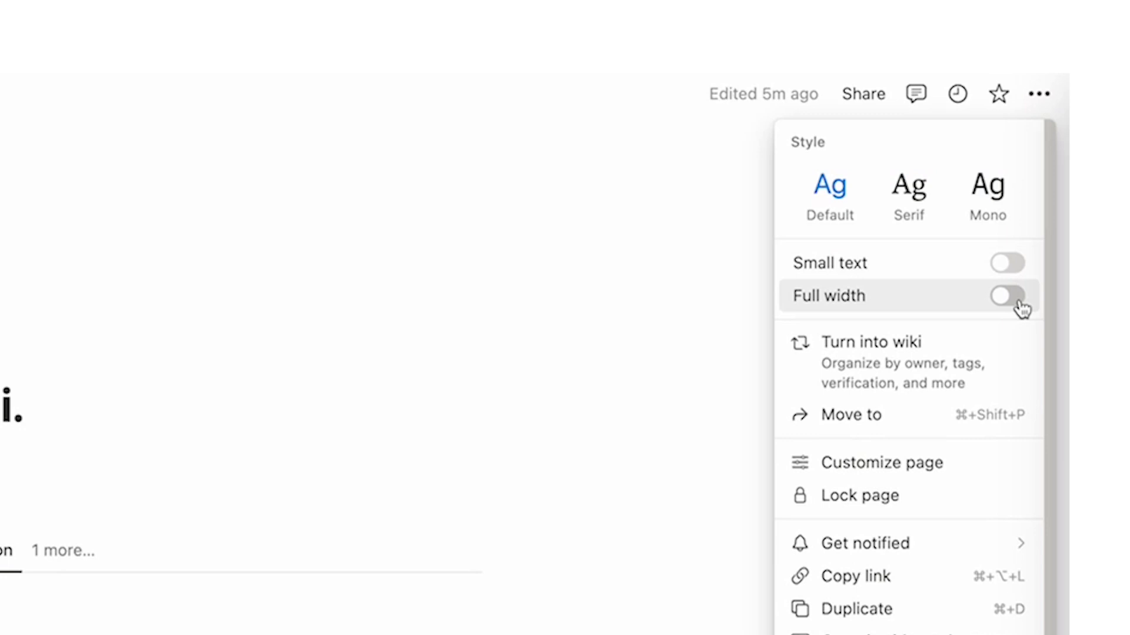
pyautogui.click(1006, 296)
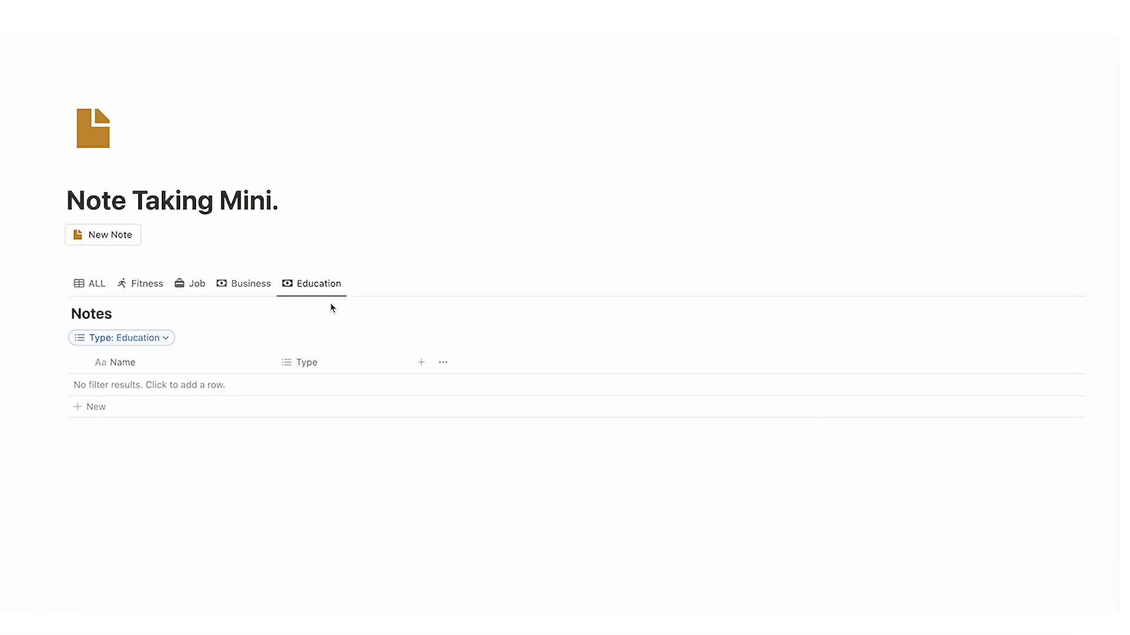
# Add a new empty note row to the Notes table from the ALL view
pyautogui.click(91, 284)
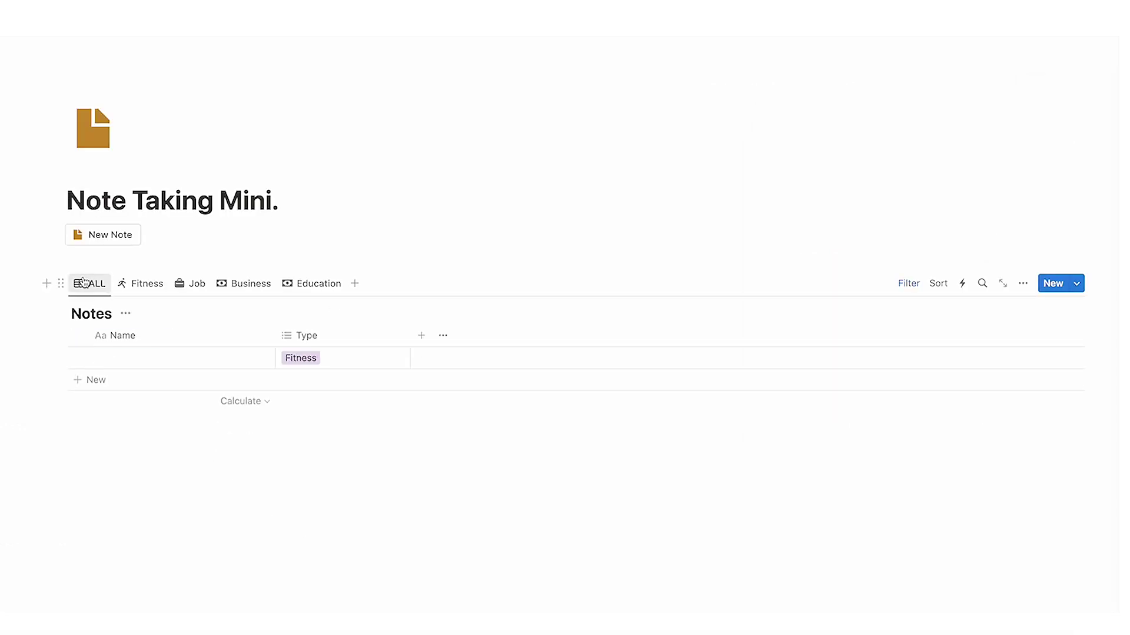
pyautogui.click(121, 380)
pyautogui.press('Escape')
pyautogui.press('Right')
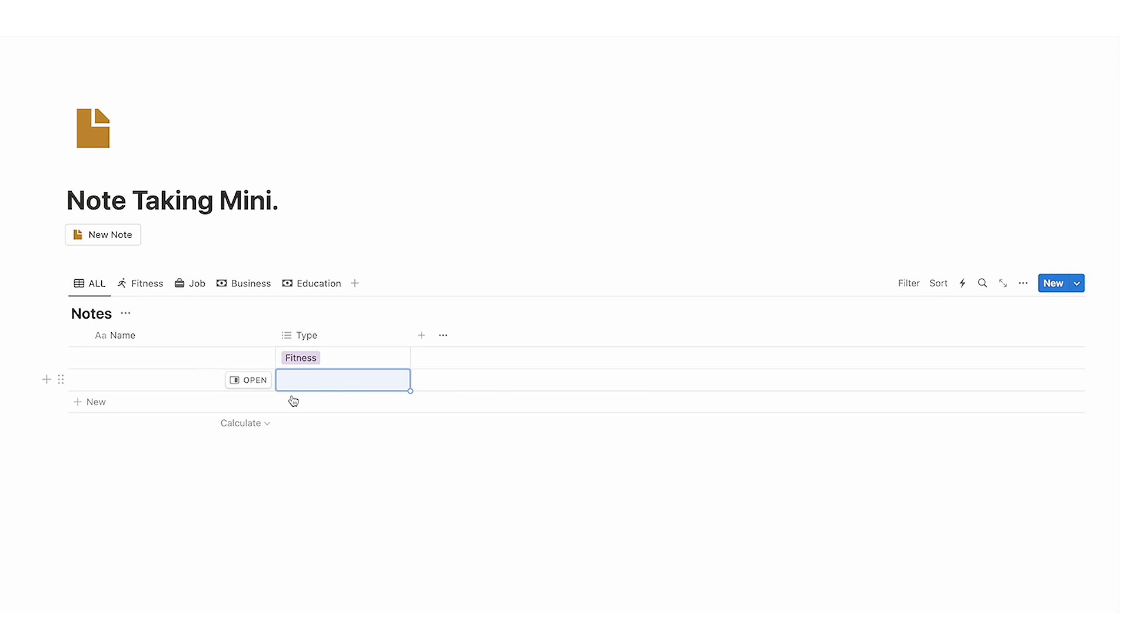
pyautogui.click(98, 419)
# Add a note in the Job view tagged both Job and Business
pyautogui.click(143, 283)
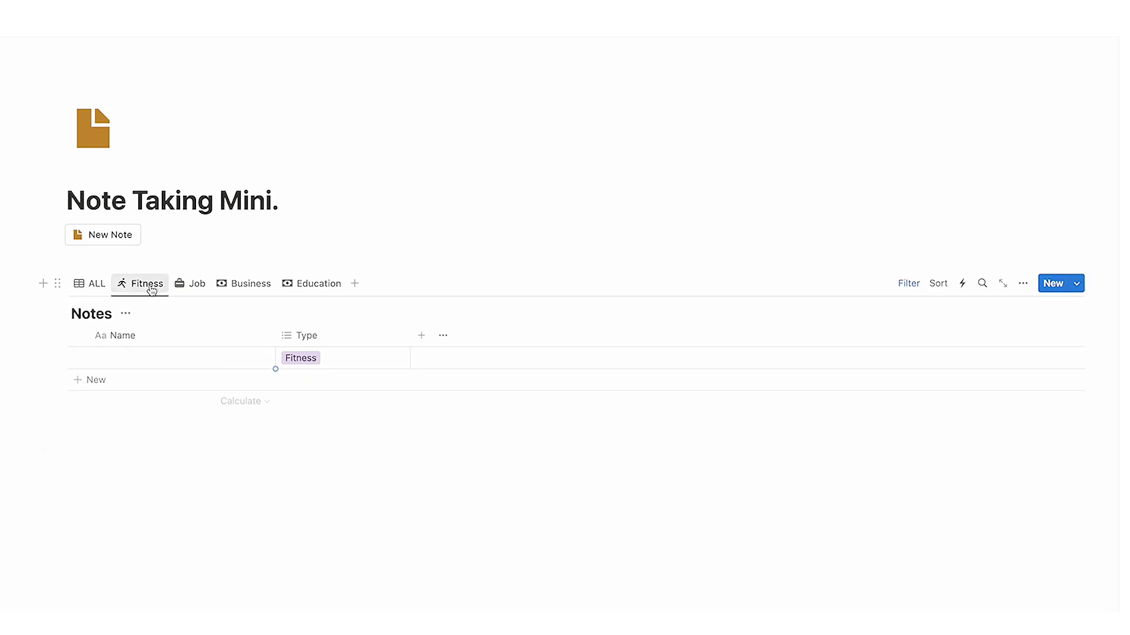
pyautogui.click(194, 284)
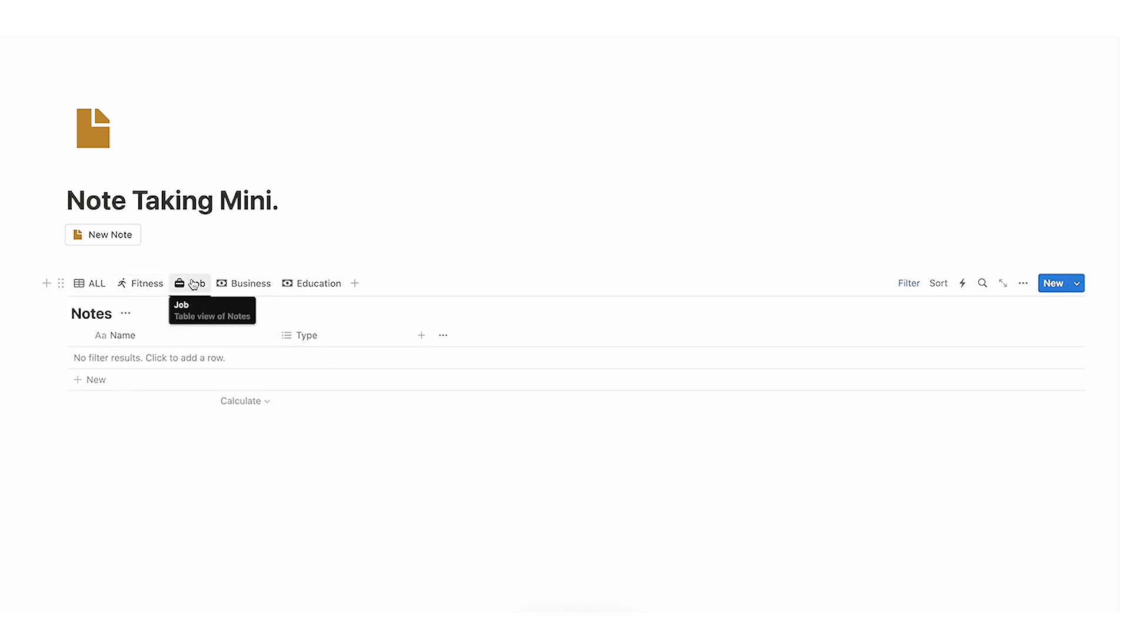
pyautogui.click(104, 377)
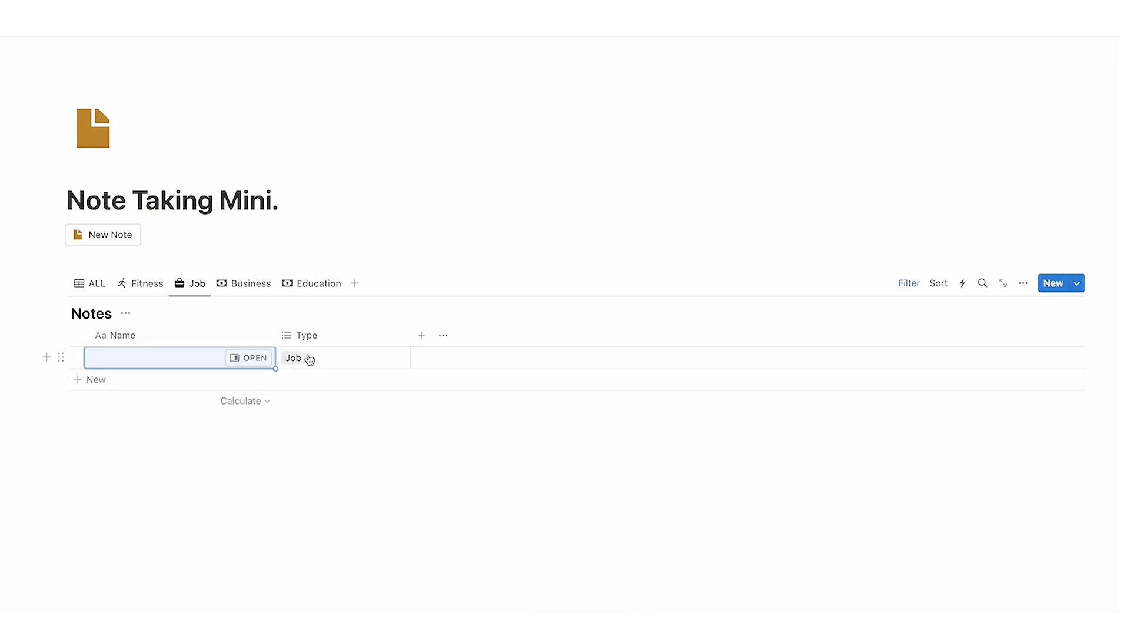
pyautogui.click(315, 363)
pyautogui.click(324, 402)
pyautogui.press('Escape')
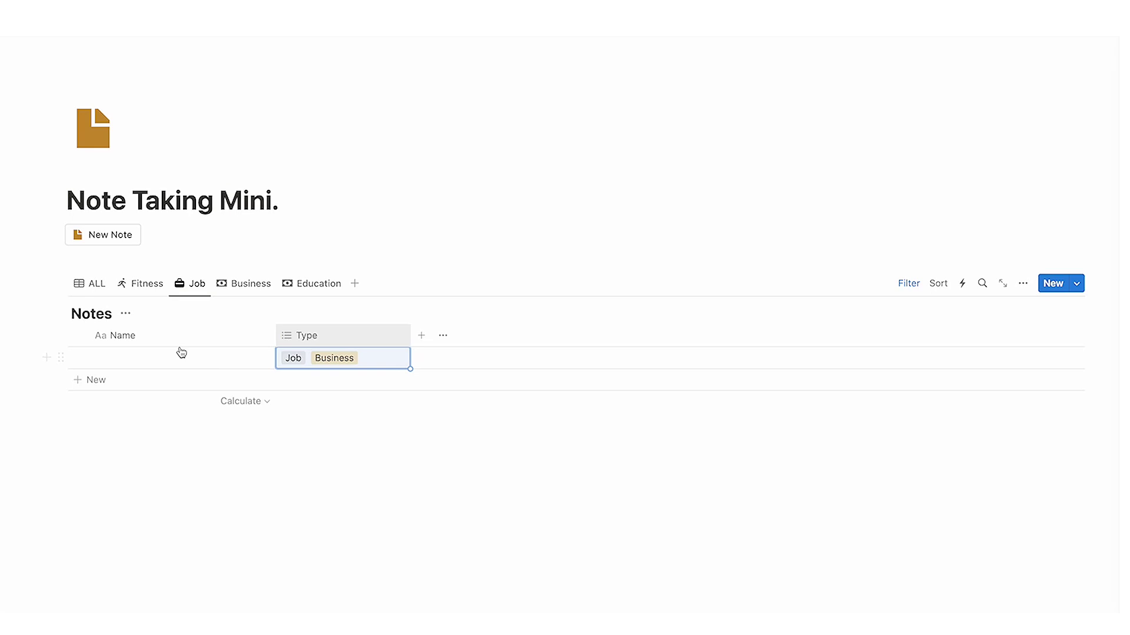
# Review the Business and Fitness views, then give Education a graduation-cap icon
pyautogui.click(251, 284)
pyautogui.click(236, 466)
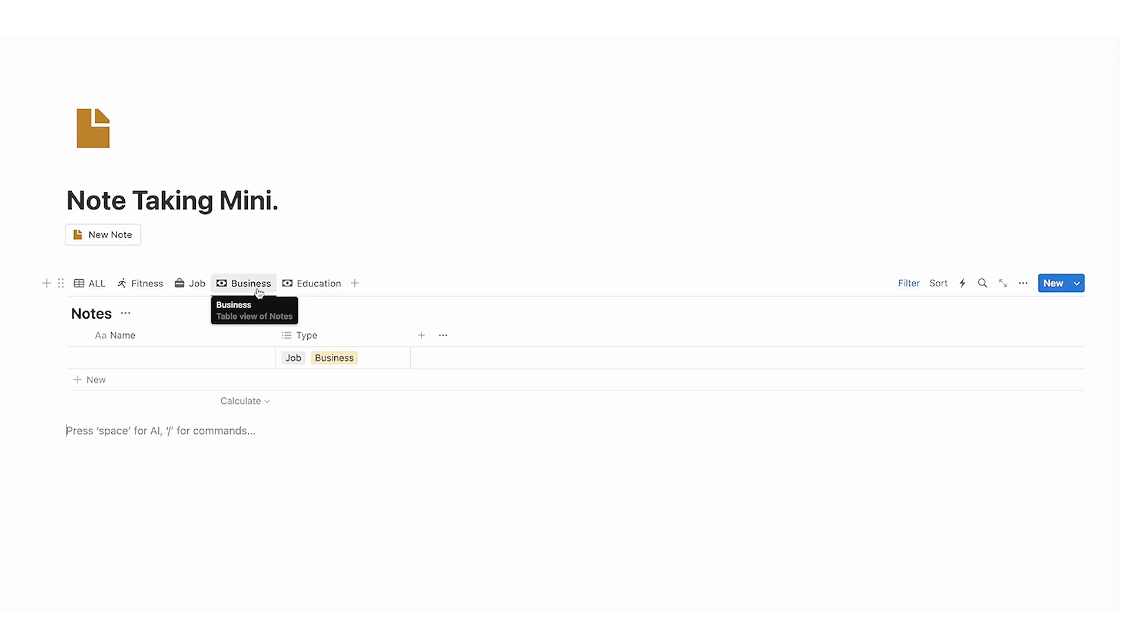
pyautogui.click(152, 285)
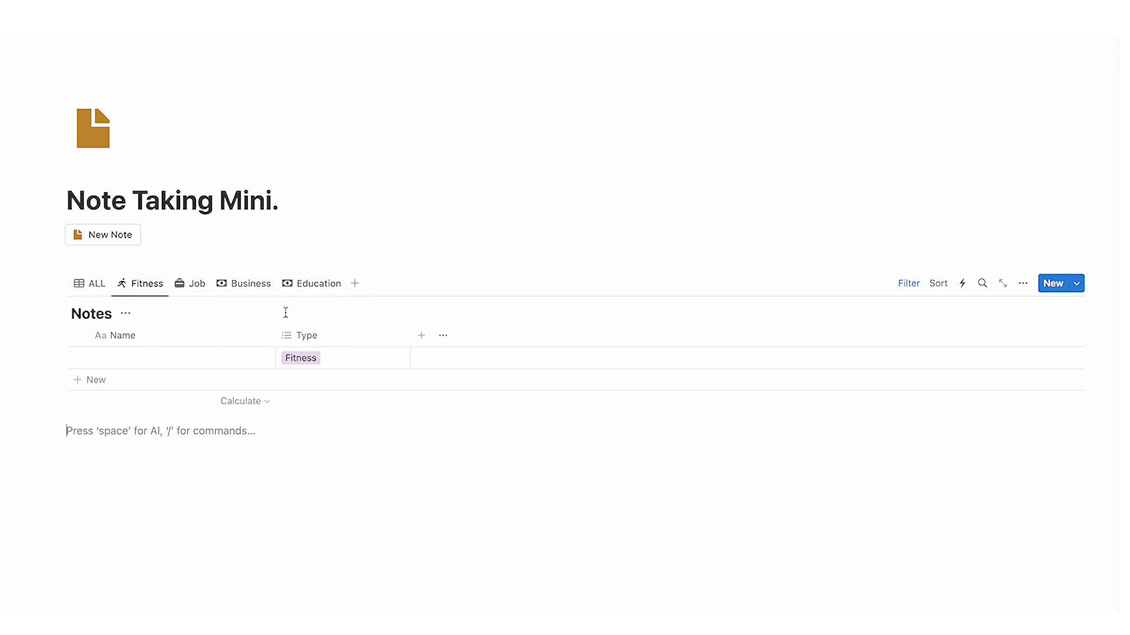
pyautogui.click(286, 287)
pyautogui.click(291, 289)
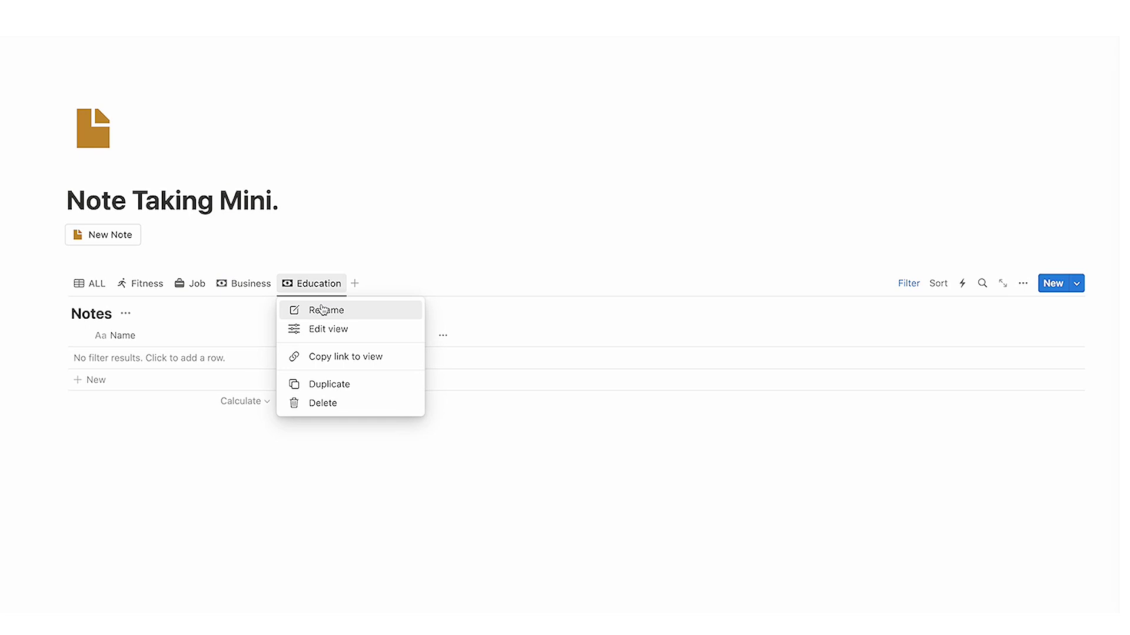
pyautogui.click(327, 328)
pyautogui.click(901, 337)
pyautogui.write('learn')
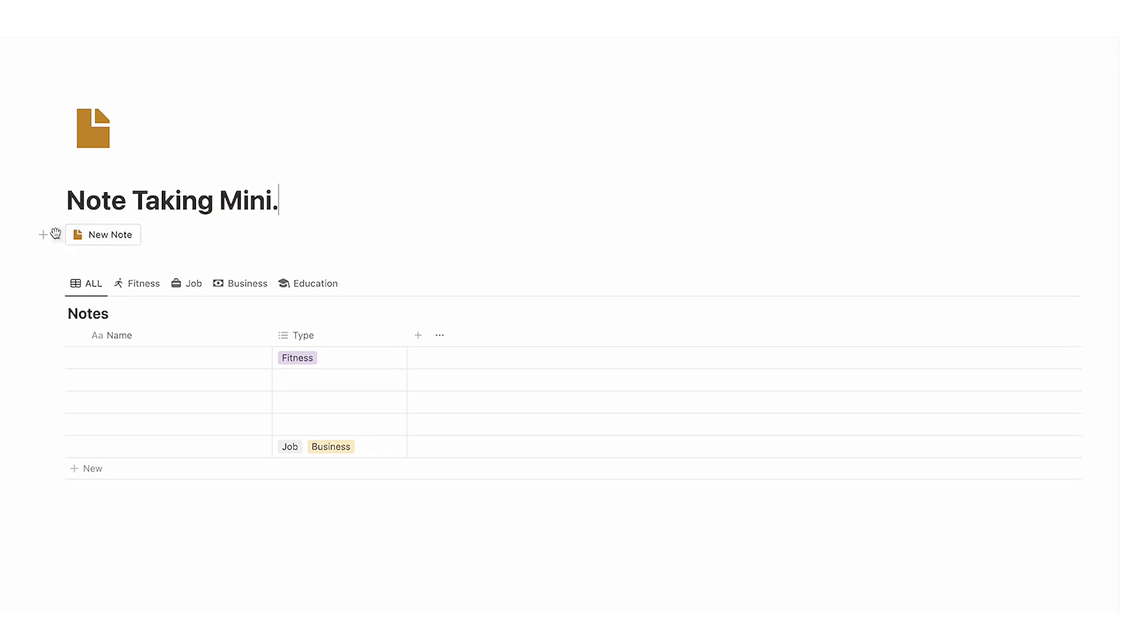
# Drag the New Note block below the Notes table, above the Calendar view
pyautogui.moveTo(57, 234)
pyautogui.mouseDown()
pyautogui.moveTo(108, 274)
pyautogui.moveTo(150, 208)
pyautogui.mouseUp()
pyautogui.scroll(-3, 487, 242)
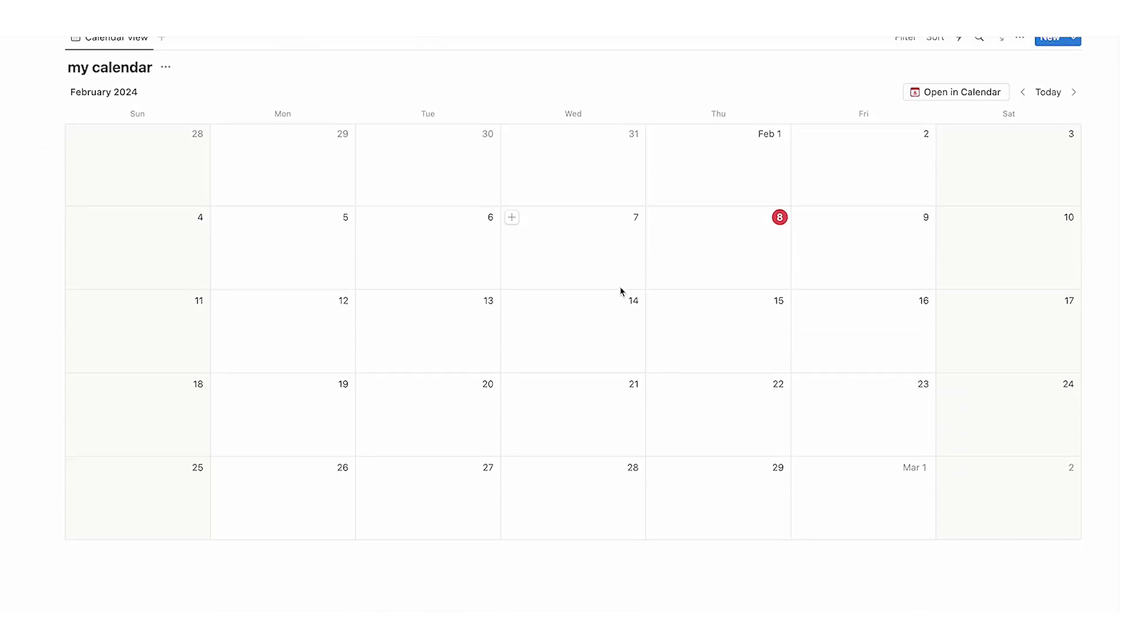
pyautogui.scroll(3, 383, 328)
pyautogui.scroll(3, 553, 326)
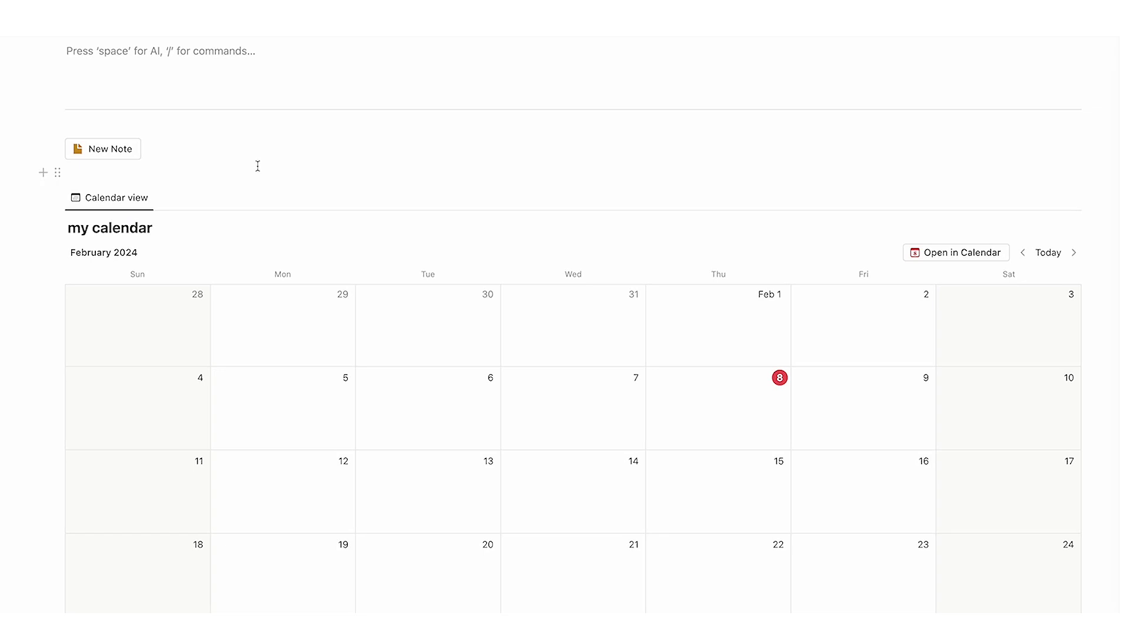
pyautogui.scroll(-1, 223, 317)
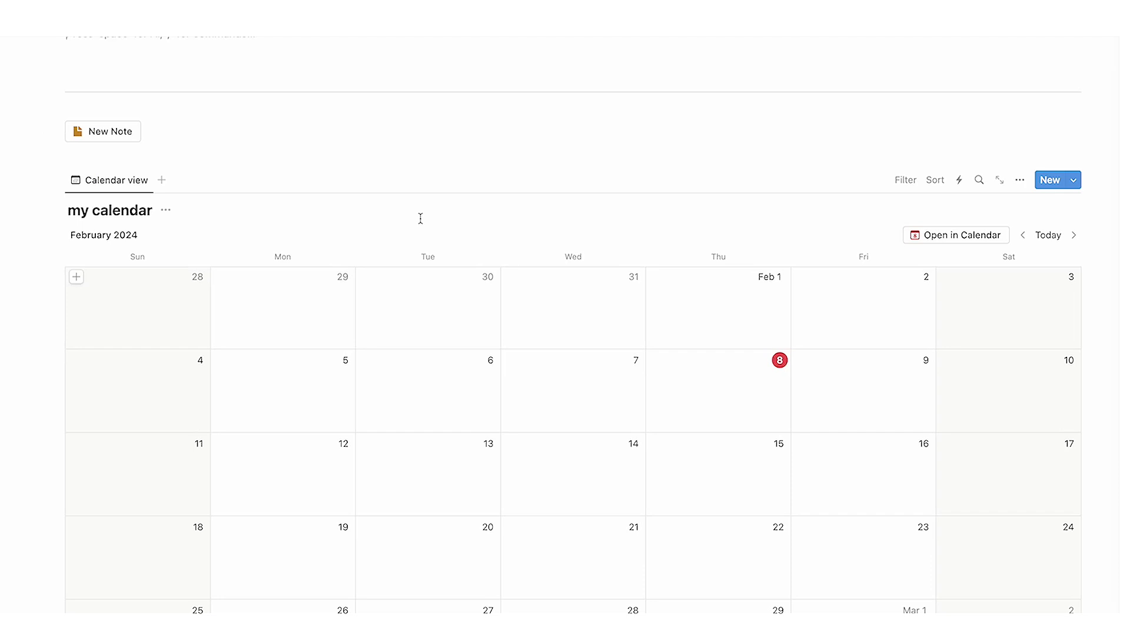
pyautogui.scroll(2, 723, 388)
pyautogui.scroll(4, 153, 321)
pyautogui.moveTo(169, 333)
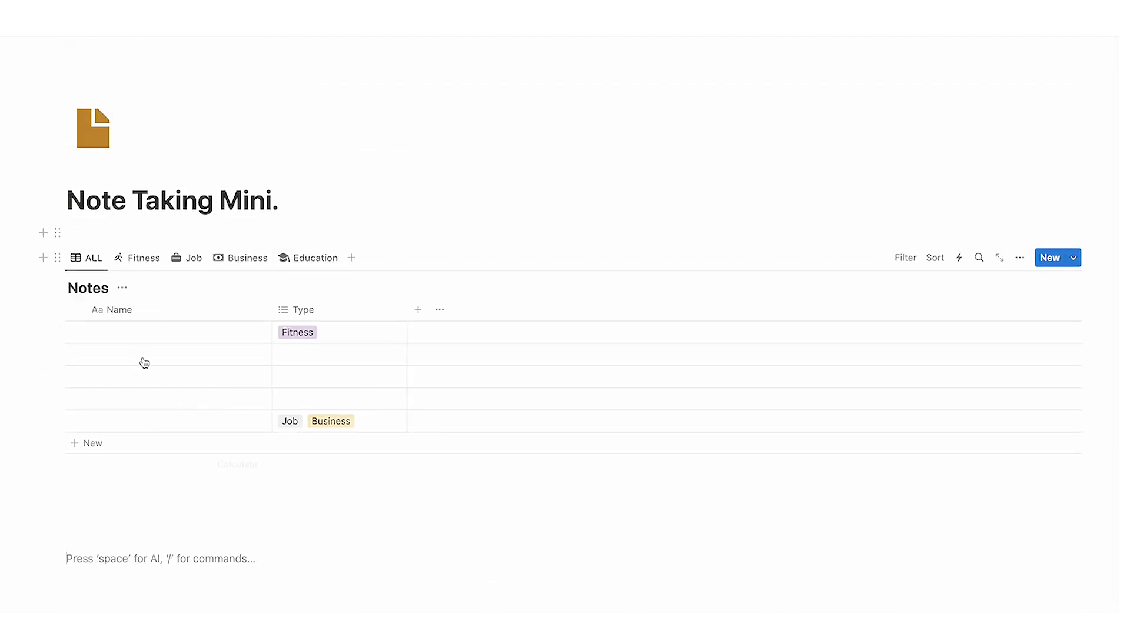
pyautogui.scroll(-2, 312, 330)
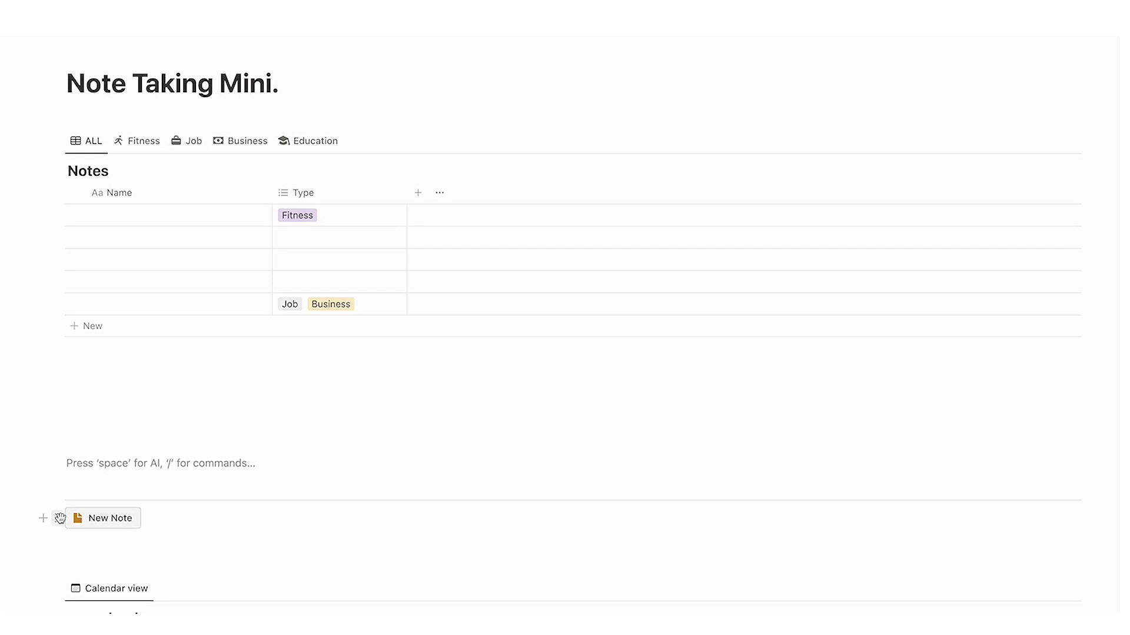
# Drag the New Note block back above the ALL/Fitness/Job tabs and deselect it
pyautogui.moveTo(58, 518); pyautogui.dragTo(177, 127)
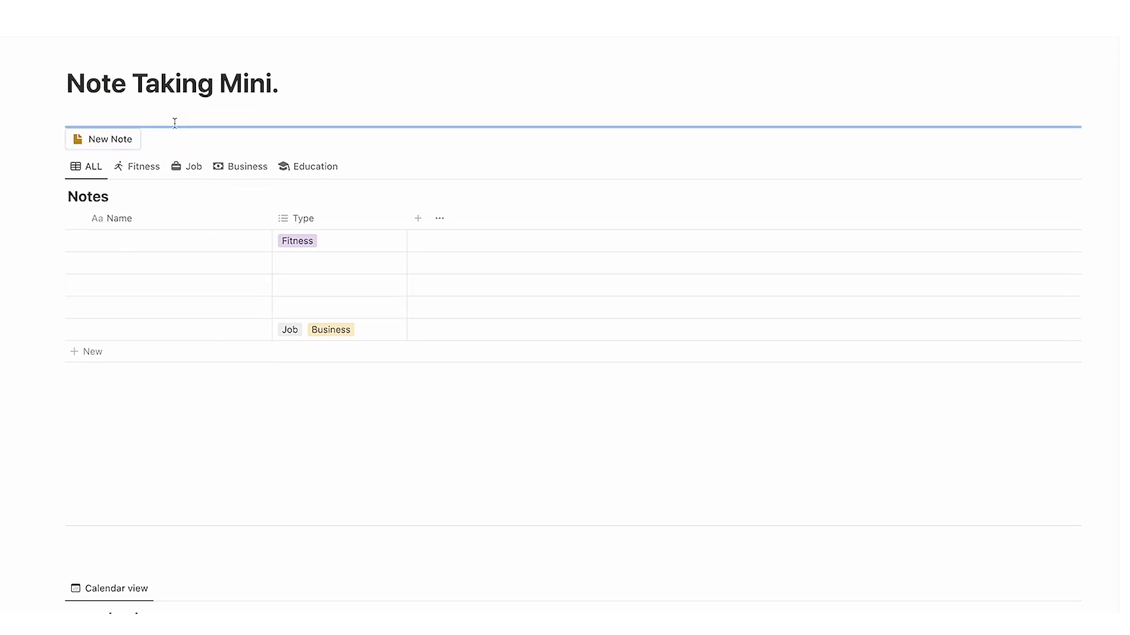
pyautogui.click(536, 89)
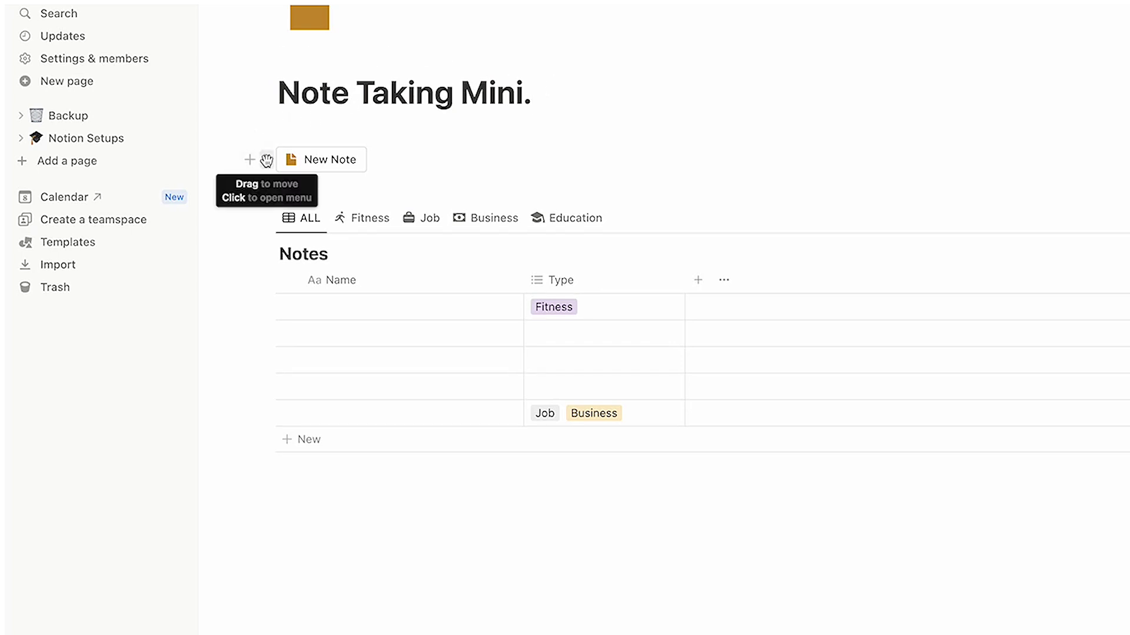
pyautogui.moveTo(266, 160)
pyautogui.mouseDown()
pyautogui.moveTo(380, 164)
pyautogui.moveTo(155, 145)
pyautogui.mouseUp()
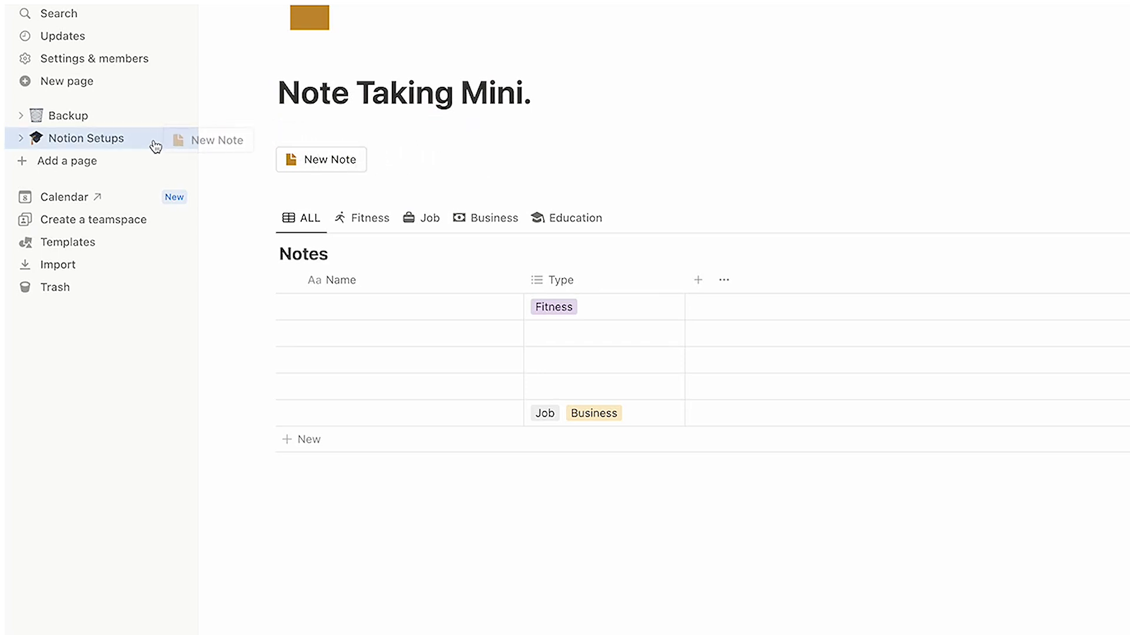
pyautogui.moveTo(156, 146); pyautogui.dragTo(156, 146)
pyautogui.click(602, 98)
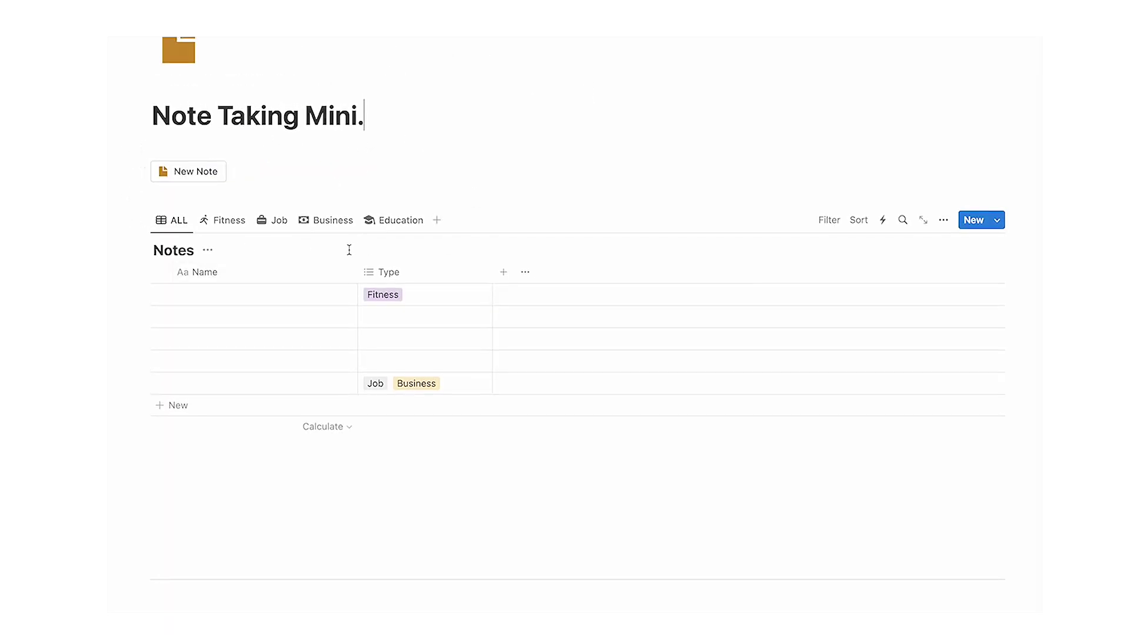
pyautogui.scroll(1, 333, 221)
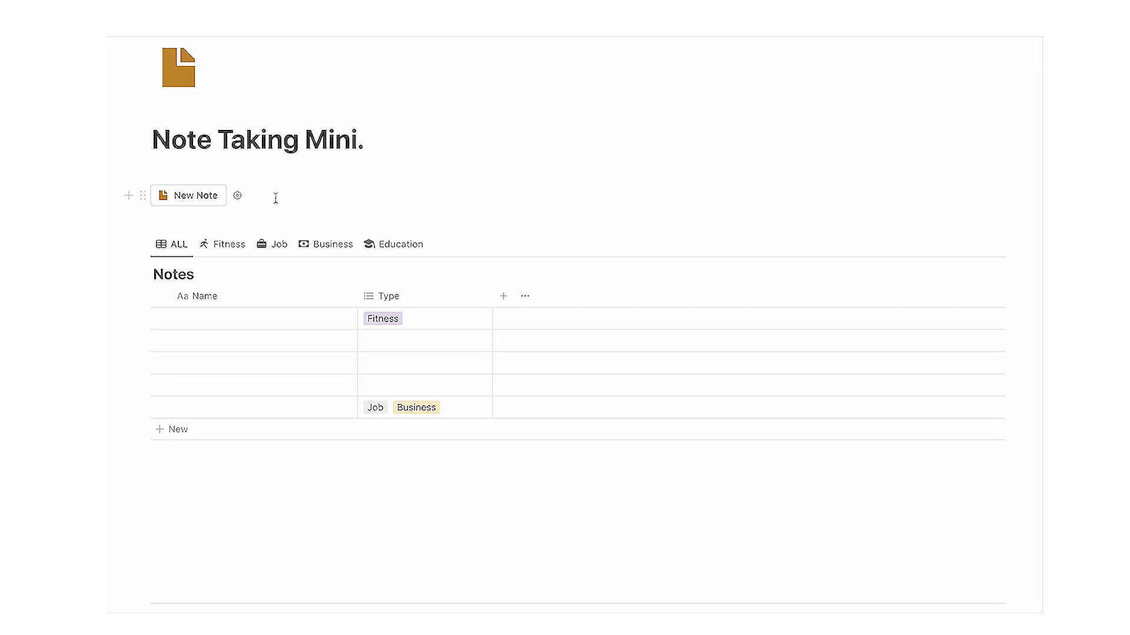
pyautogui.moveTo(366, 361)
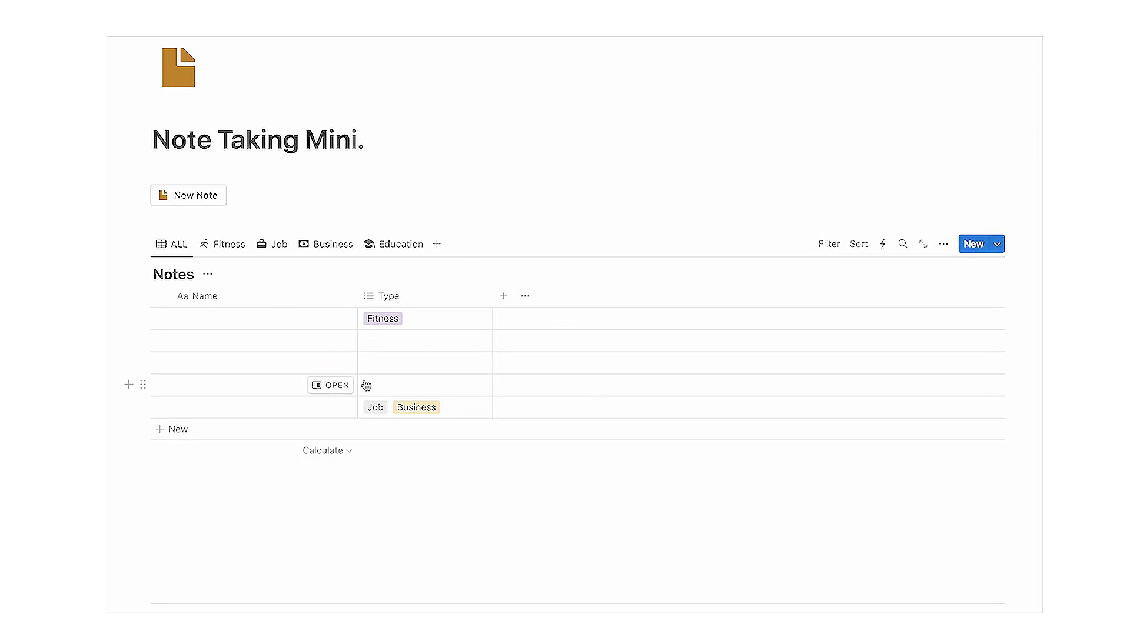
# Browse new property types on the Notes table, then create a new quick note page
pyautogui.click(503, 298)
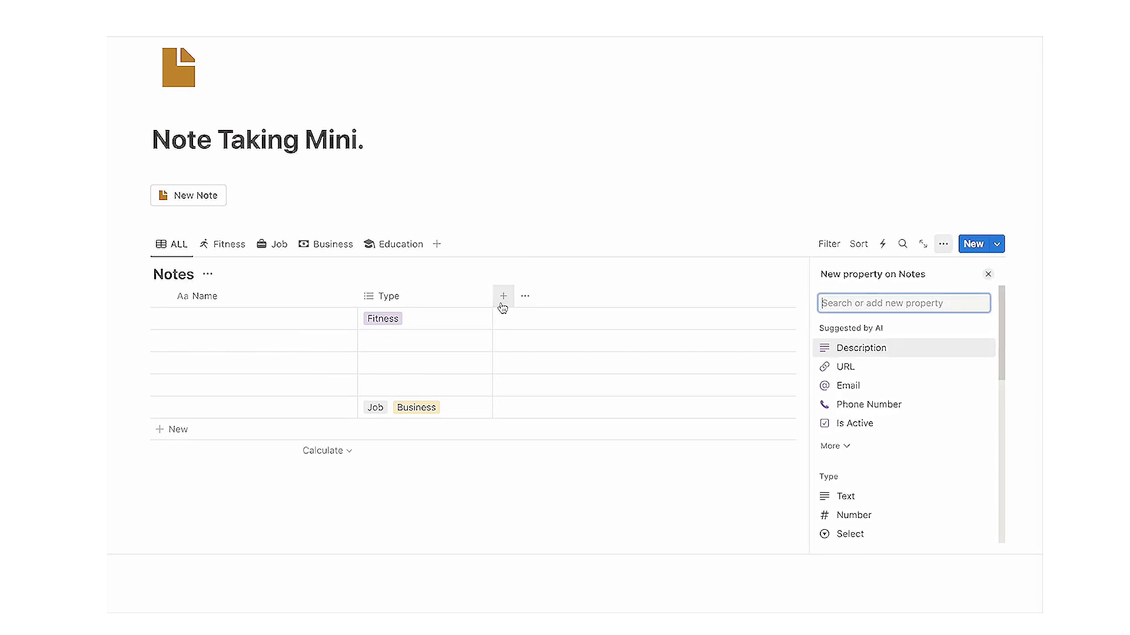
pyautogui.scroll(-3, 942, 396)
pyautogui.scroll(-1, 943, 395)
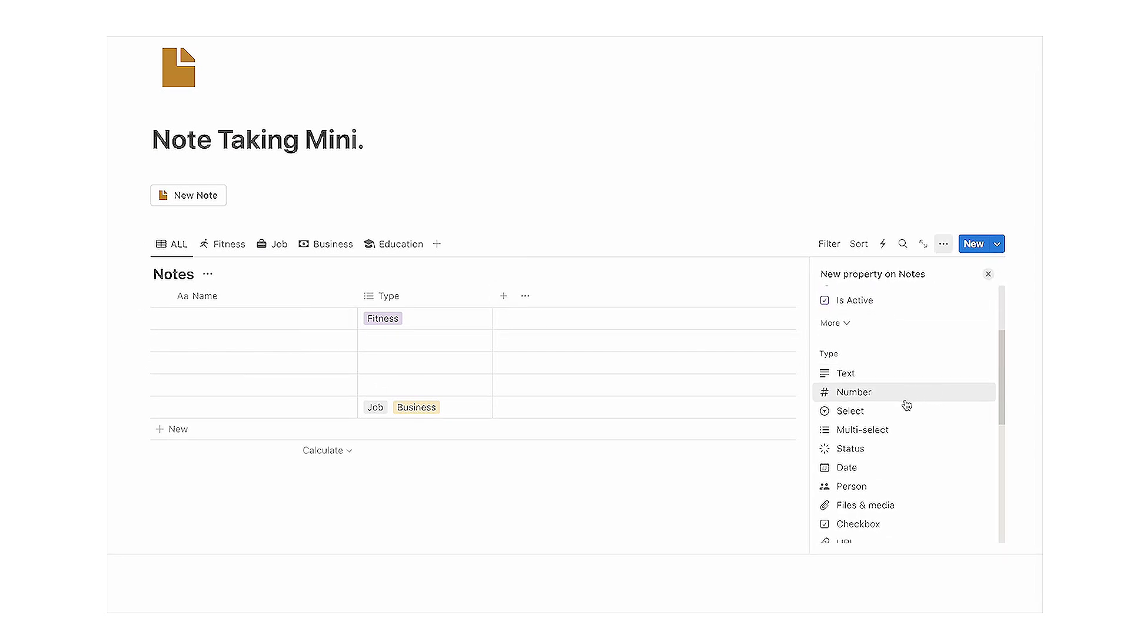
pyautogui.scroll(-1, 913, 415)
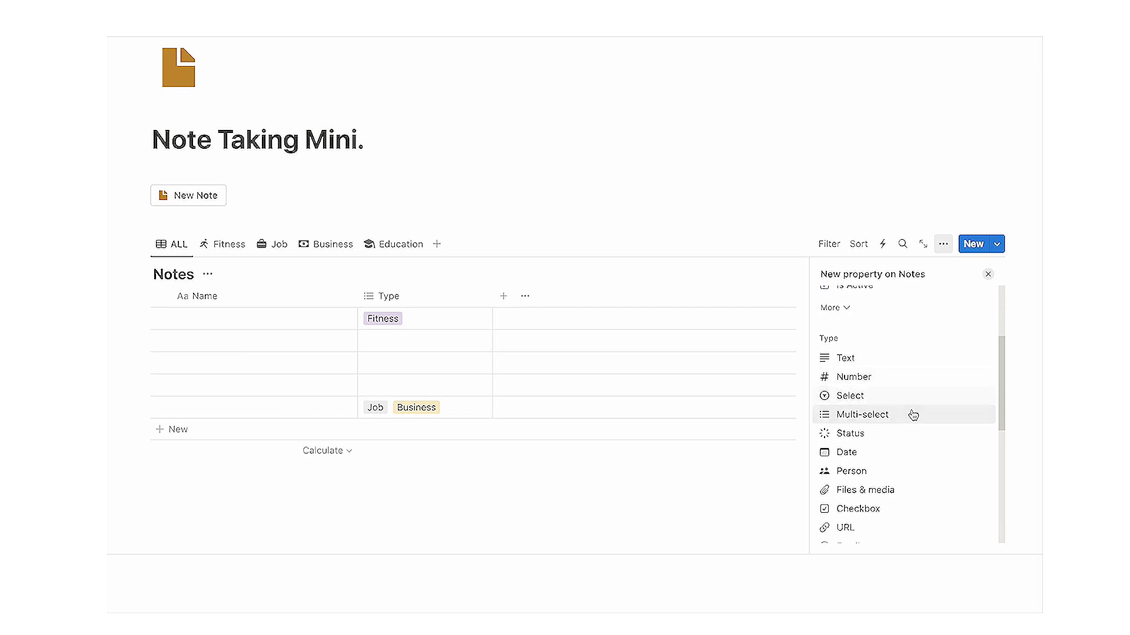
pyautogui.scroll(-2, 910, 389)
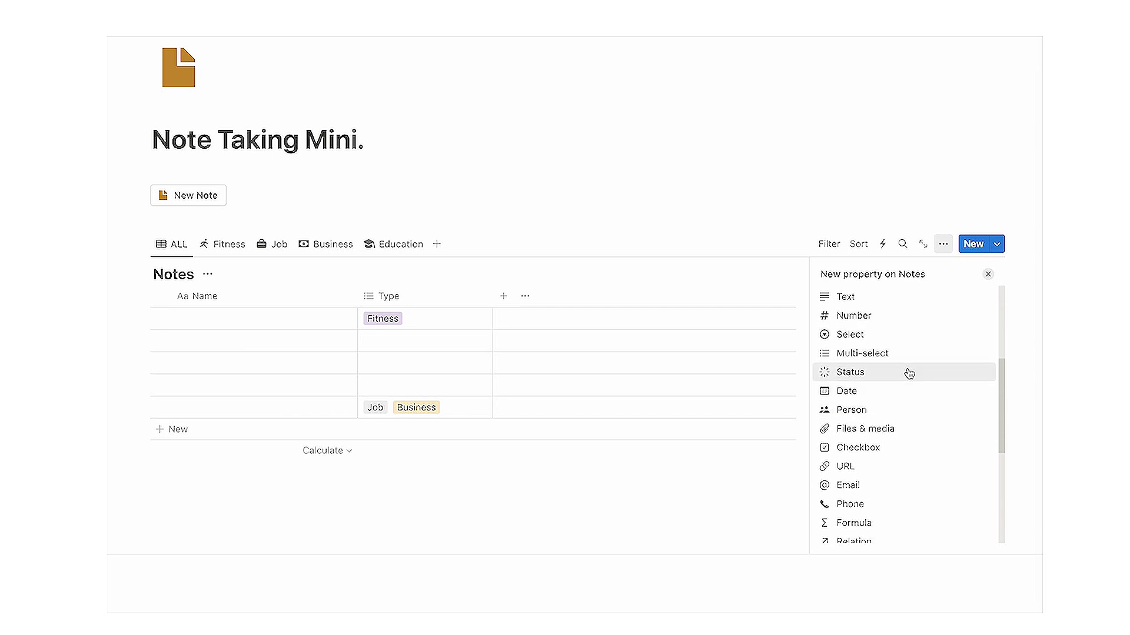
pyautogui.scroll(-2, 909, 374)
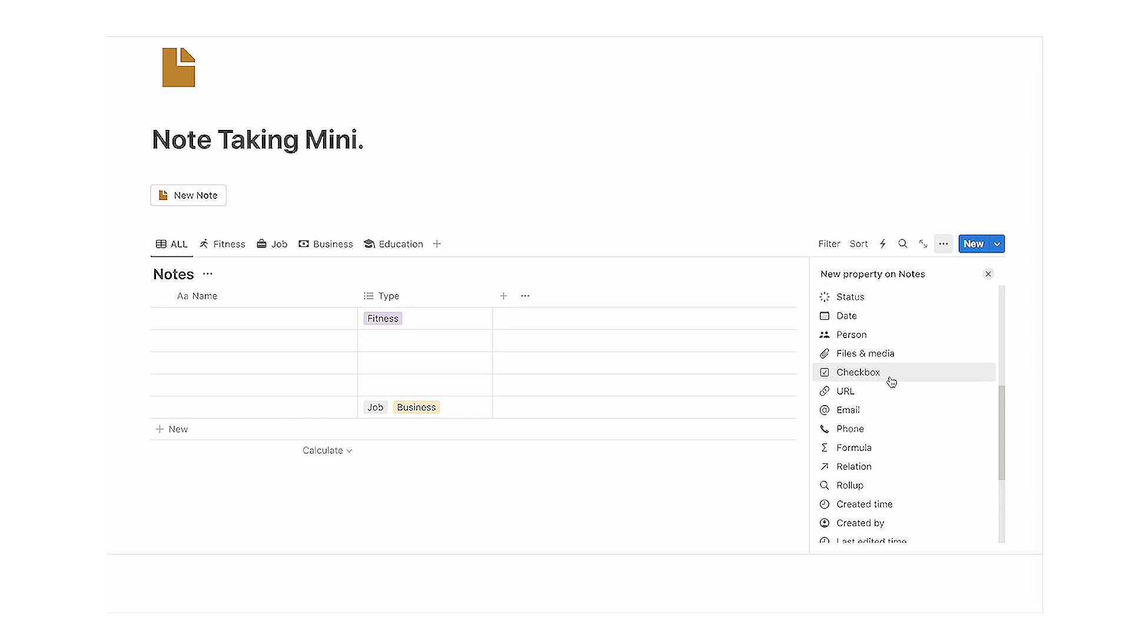
pyautogui.scroll(-1, 893, 406)
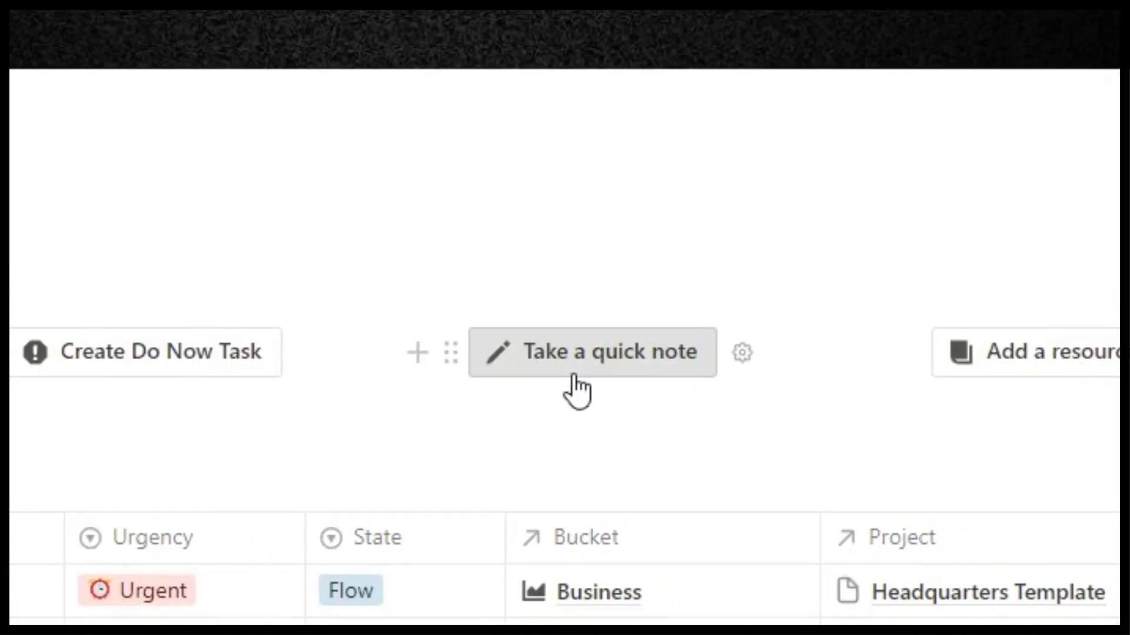
pyautogui.click(523, 334)
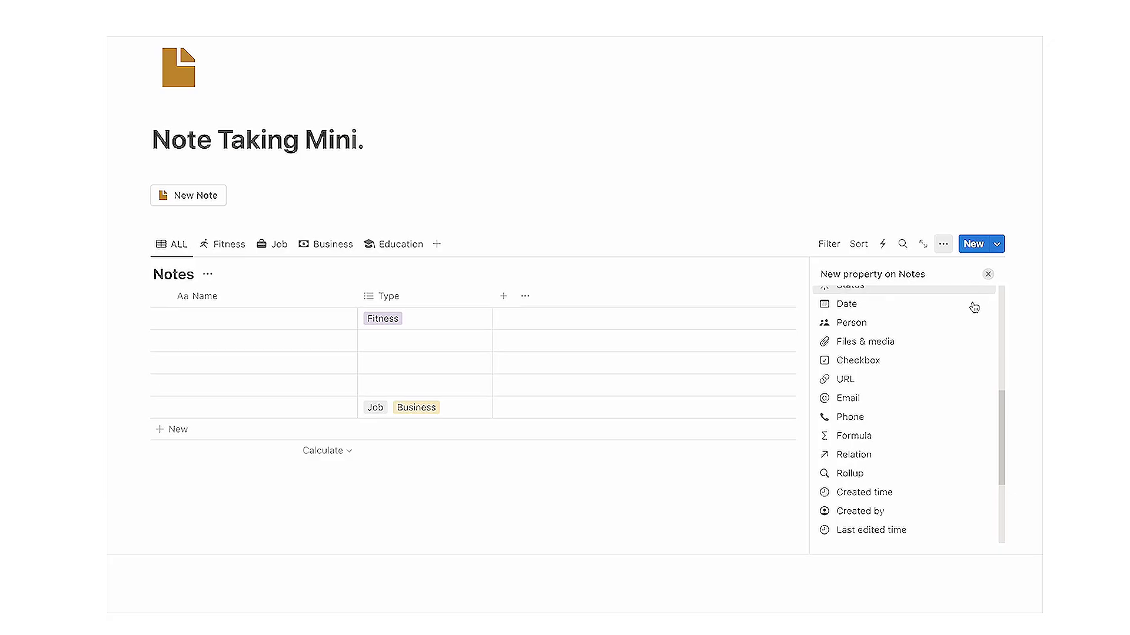
pyautogui.scroll(3, 960, 383)
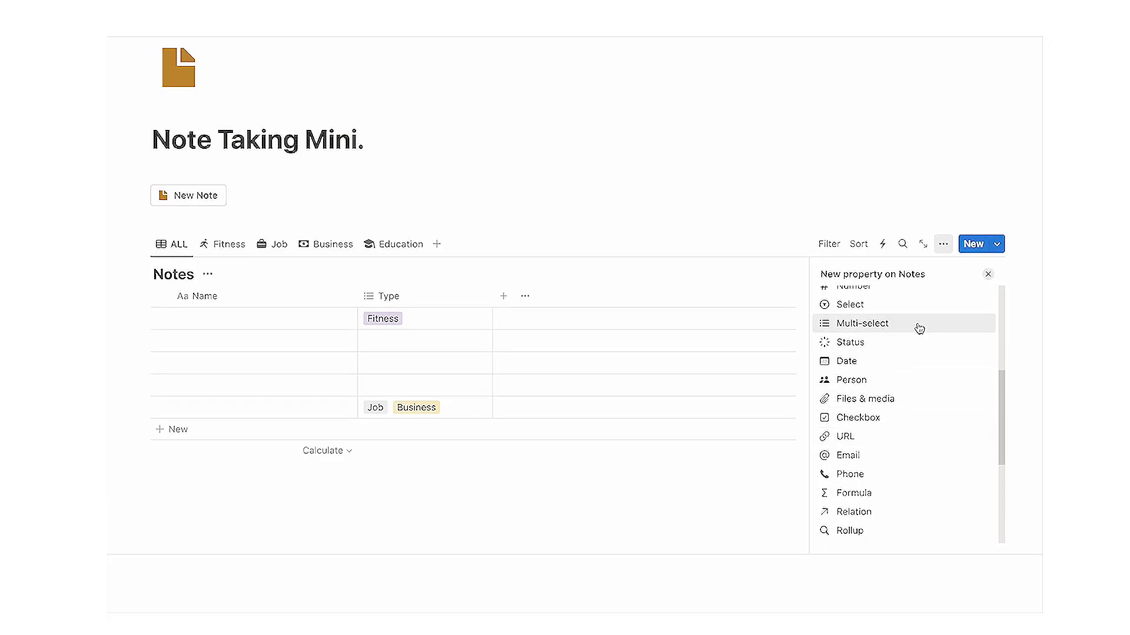
pyautogui.scroll(3, 909, 329)
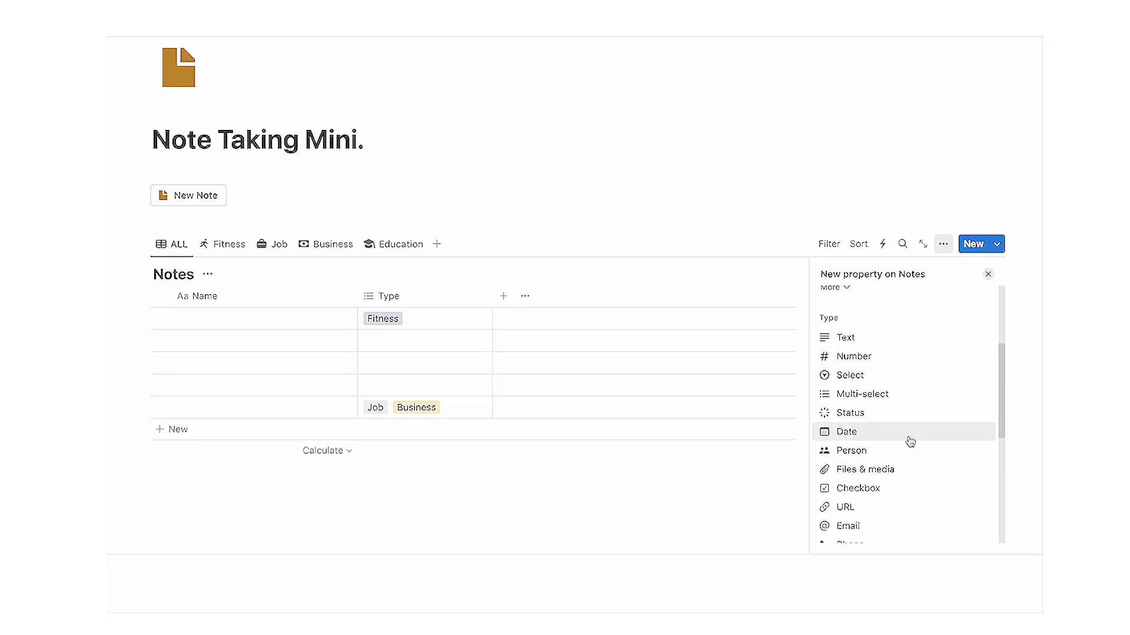